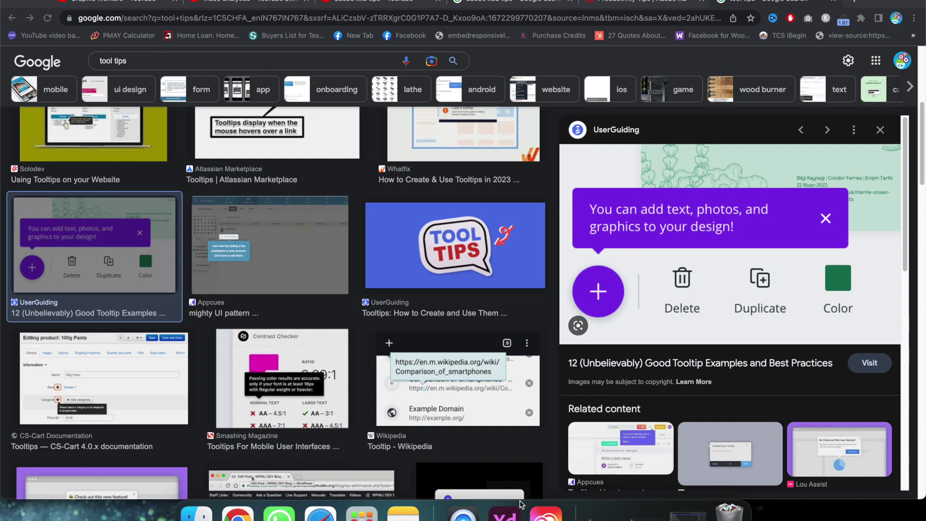
Step: Switch from the Chrome tooltip examples back to Adobe XD
{"action": "left_click", "coordinate": [505, 512]}
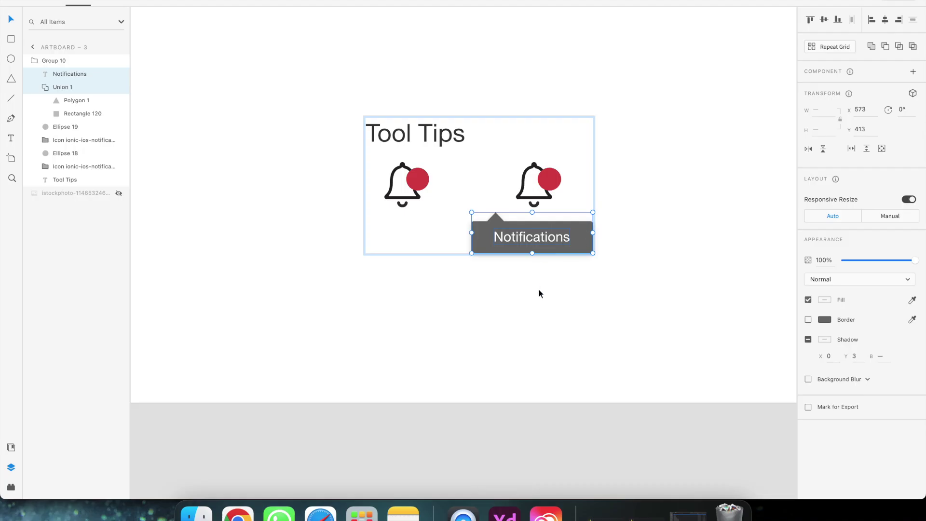
Step: Deselect the Tool Tips artboard and zoom the view onto blank Artboard – 4
{"action": "scroll", "coordinate": [539, 288], "scroll_direction": "down", "scroll_amount": 10}
{"action": "left_click", "coordinate": [507, 266]}
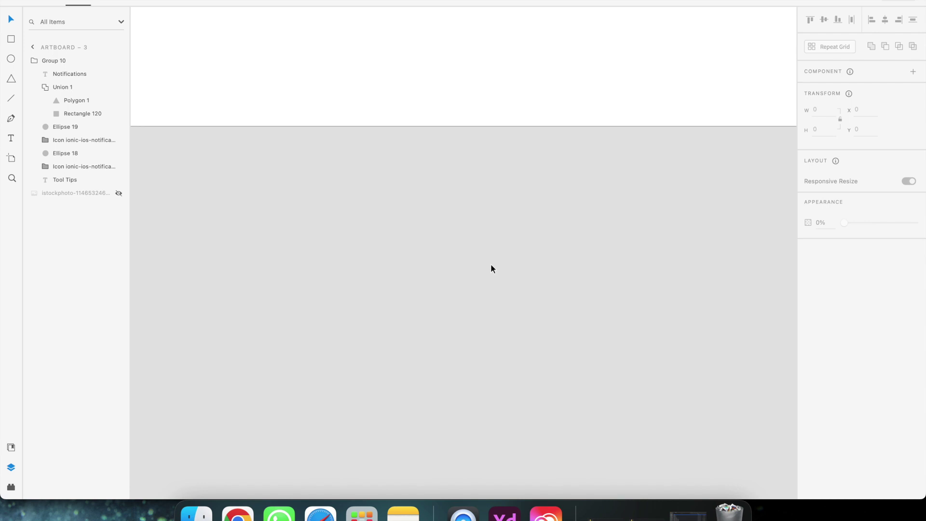
{"action": "scroll", "coordinate": [490, 268], "scroll_direction": "down", "scroll_amount": 3}
{"action": "scroll", "coordinate": [488, 268], "scroll_direction": "down", "scroll_amount": 5}
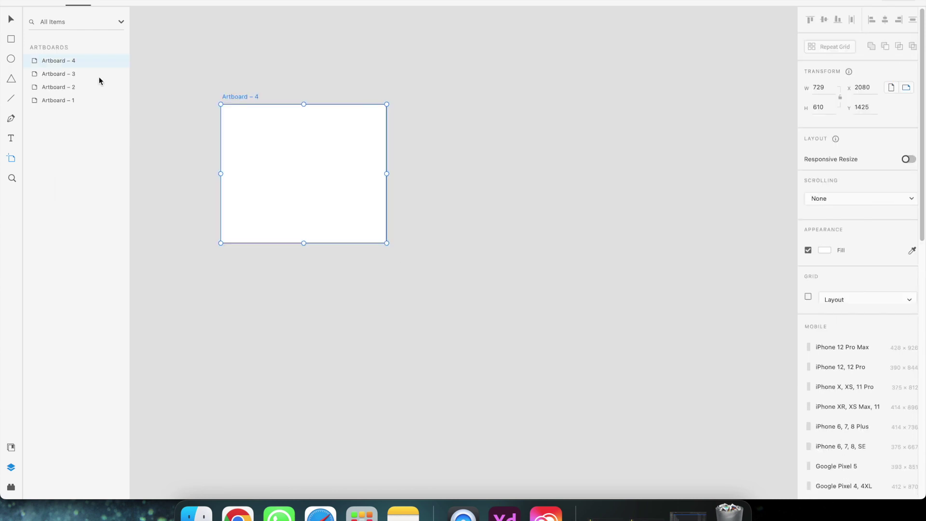
{"action": "key", "text": "v"}
{"action": "scroll", "coordinate": [224, 176], "scroll_direction": "up", "scroll_amount": 3}
{"action": "scroll", "coordinate": [226, 207], "scroll_direction": "up", "scroll_amount": 4}
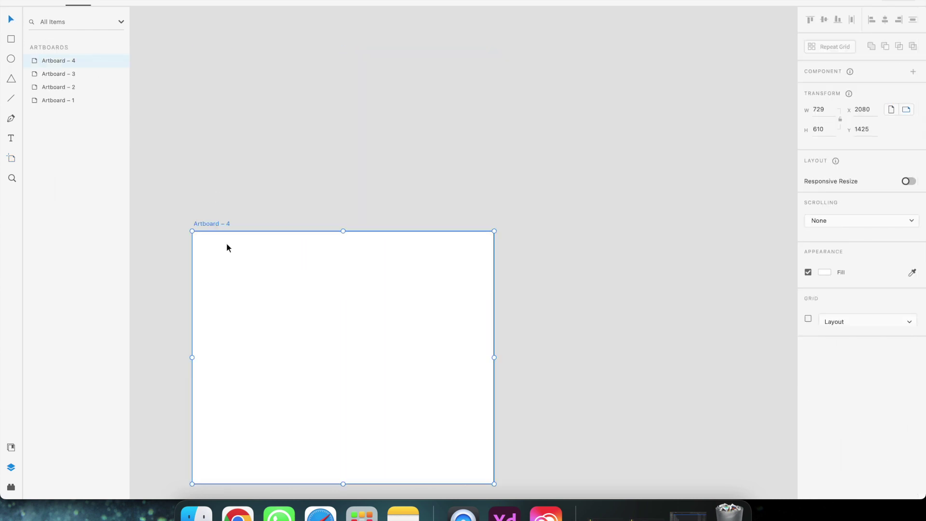
{"action": "scroll", "coordinate": [227, 244], "scroll_direction": "down", "scroll_amount": 3}
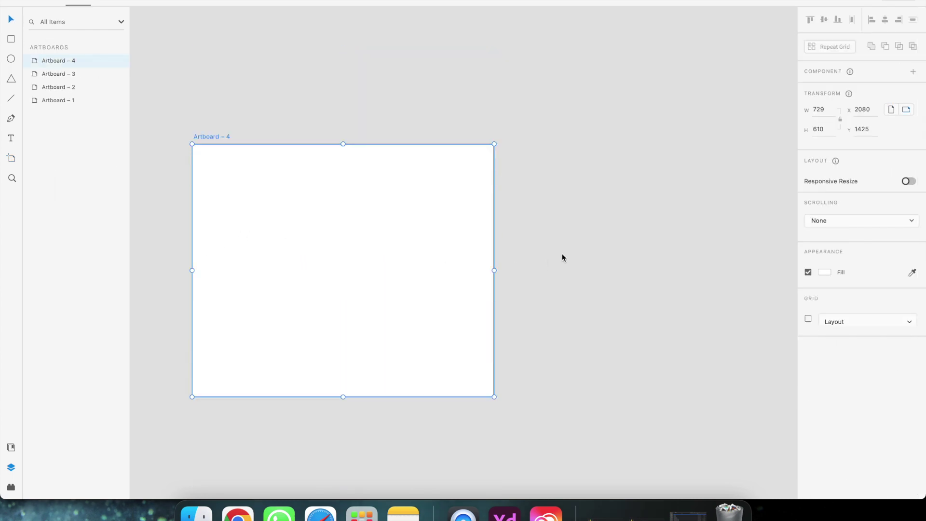
Step: Check the purple plus-button tooltip reference in Chrome, then return to Adobe XD
{"action": "left_click", "coordinate": [238, 515]}
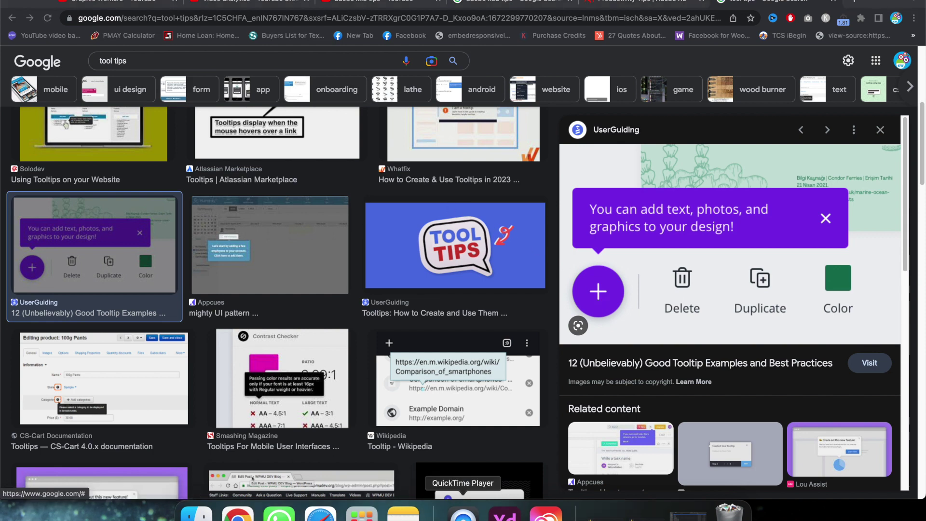
{"action": "left_click", "coordinate": [504, 515]}
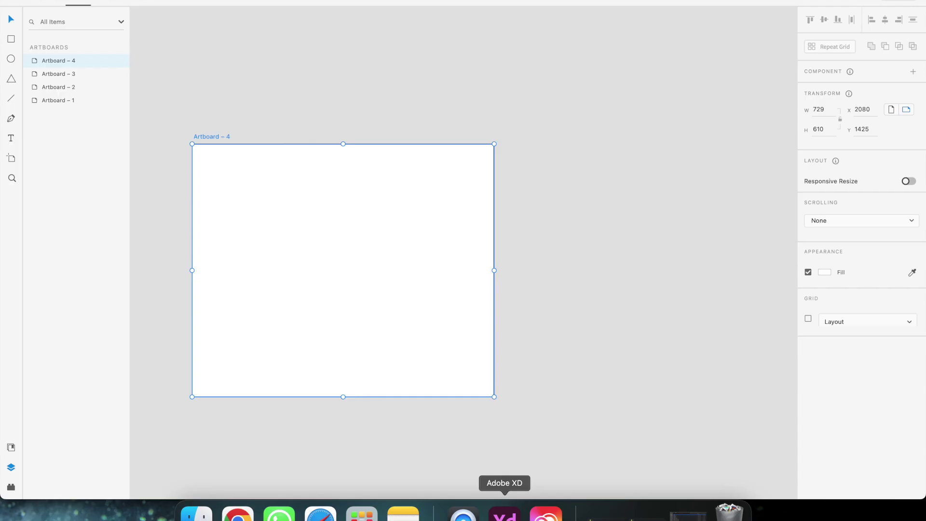
Step: Draw a 72 × 72 circle on Artboard – 4 with the Ellipse tool
{"action": "left_click", "coordinate": [11, 60]}
{"action": "mouse_move", "coordinate": [257, 220]}
{"action": "left_mouse_down"}
{"action": "mouse_move", "coordinate": [299, 257]}
{"action": "mouse_move", "coordinate": [288, 250]}
{"action": "left_mouse_up"}
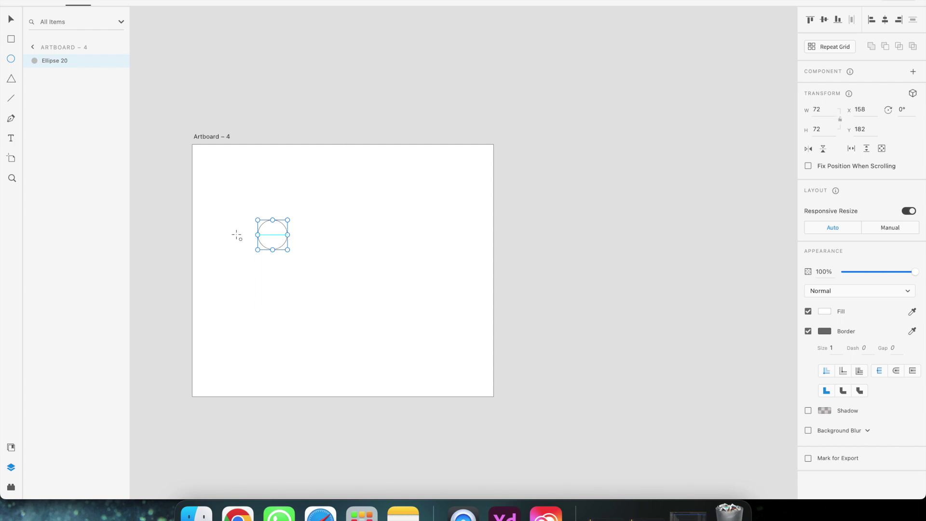
{"action": "scroll", "coordinate": [252, 240], "scroll_direction": "up", "scroll_amount": 3}
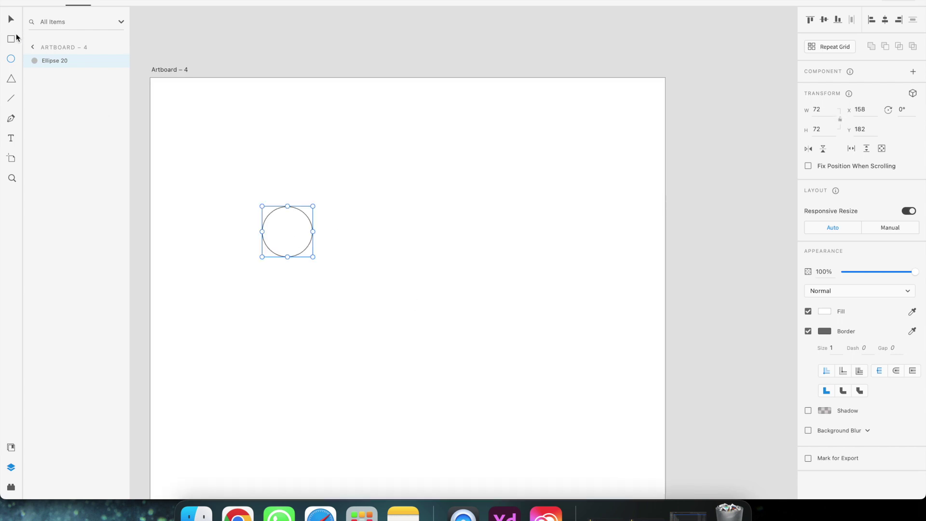
{"action": "left_click", "coordinate": [11, 19]}
{"action": "scroll", "coordinate": [247, 236], "scroll_direction": "up", "scroll_amount": 2}
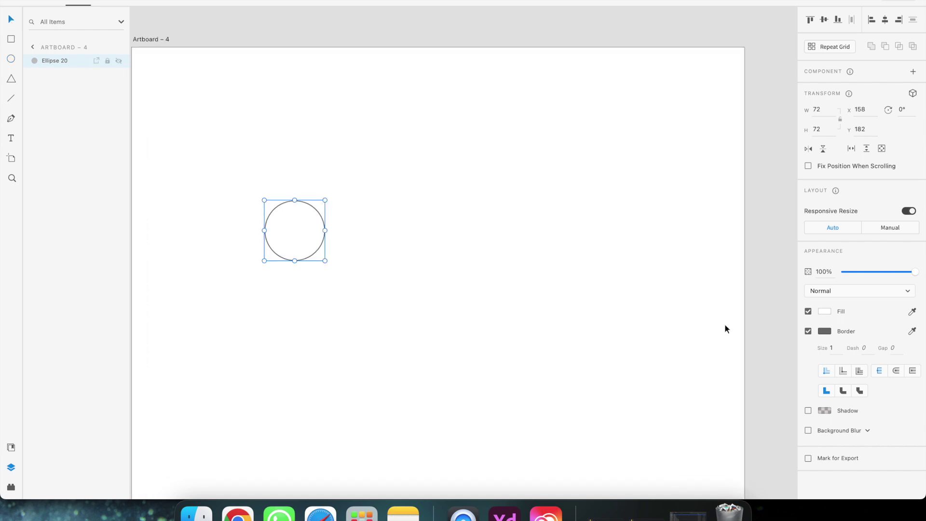
Step: Remove the circle's border and fill it medium green #60BC8B
{"action": "left_click", "coordinate": [808, 331]}
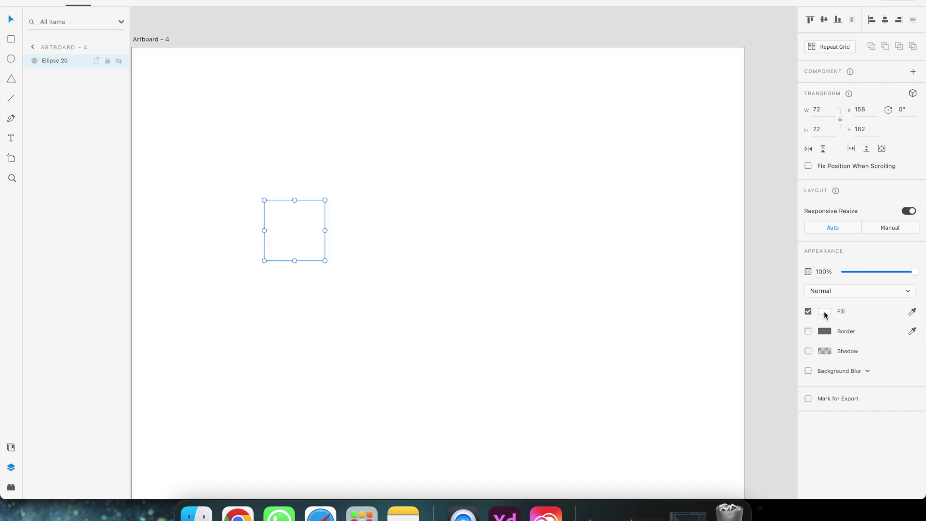
{"action": "left_click", "coordinate": [825, 312]}
{"action": "left_click", "coordinate": [789, 311]}
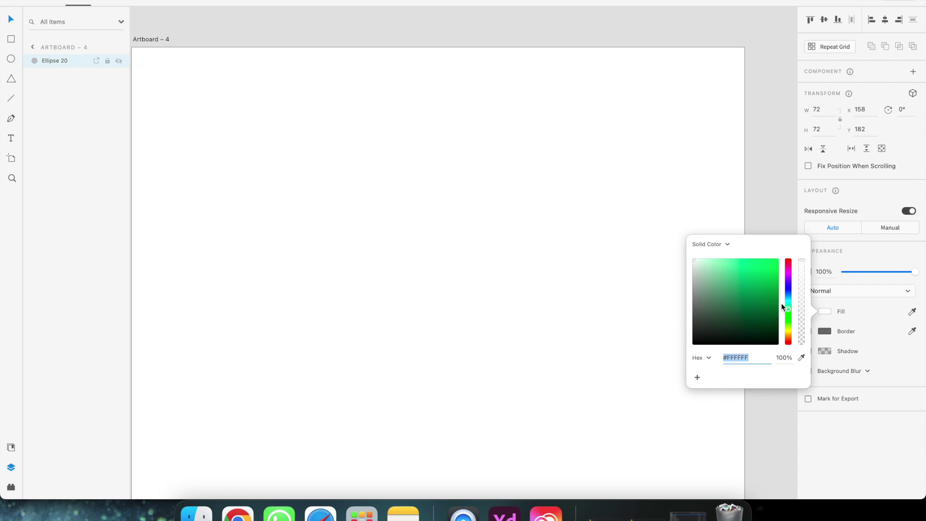
{"action": "left_click_drag", "start_coordinate": [737, 280], "coordinate": [737, 283]}
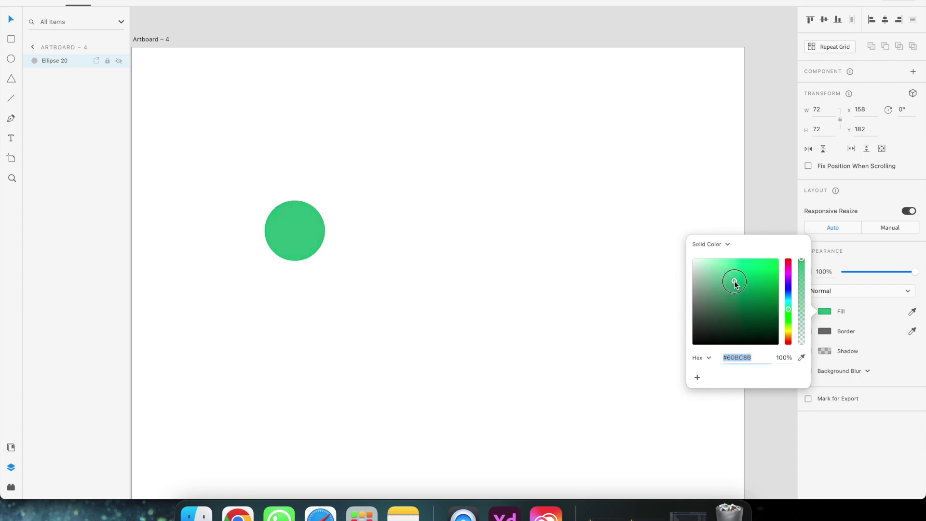
{"action": "left_click", "coordinate": [412, 259]}
Step: Draw a vertical line inside the circle with a border size of 4
{"action": "left_click", "coordinate": [11, 98]}
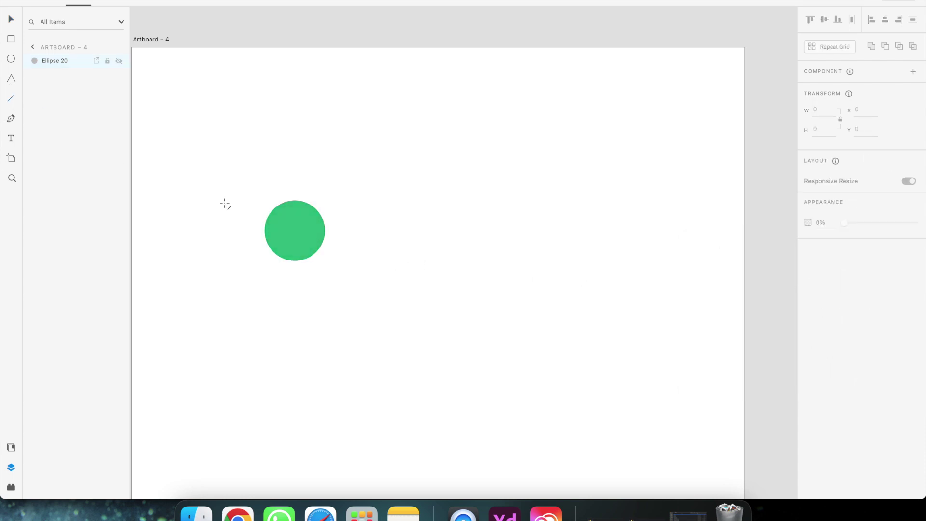
{"action": "scroll", "coordinate": [256, 217], "scroll_direction": "up", "scroll_amount": 2}
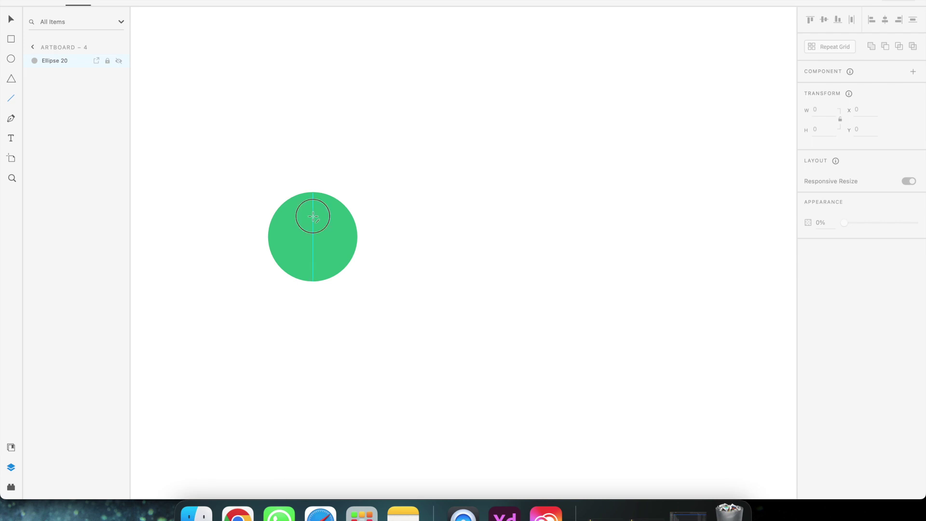
{"action": "left_click_drag", "start_coordinate": [313, 217], "coordinate": [314, 256]}
{"action": "left_click", "coordinate": [837, 328]}
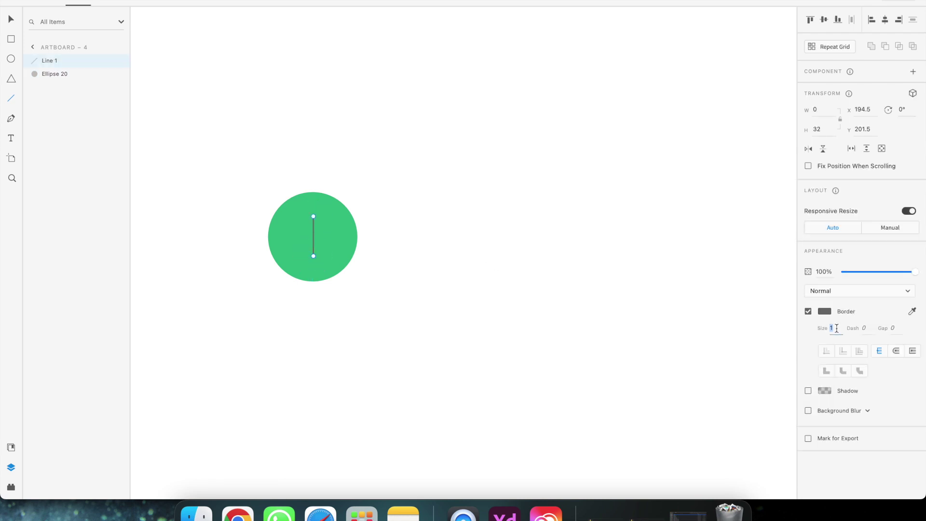
{"action": "type", "text": "4"}
{"action": "key", "text": "Return"}
Step: Duplicate the line and rotate the copy 90° to form a plus
{"action": "left_click", "coordinate": [12, 20]}
{"action": "key", "text": "super+d"}
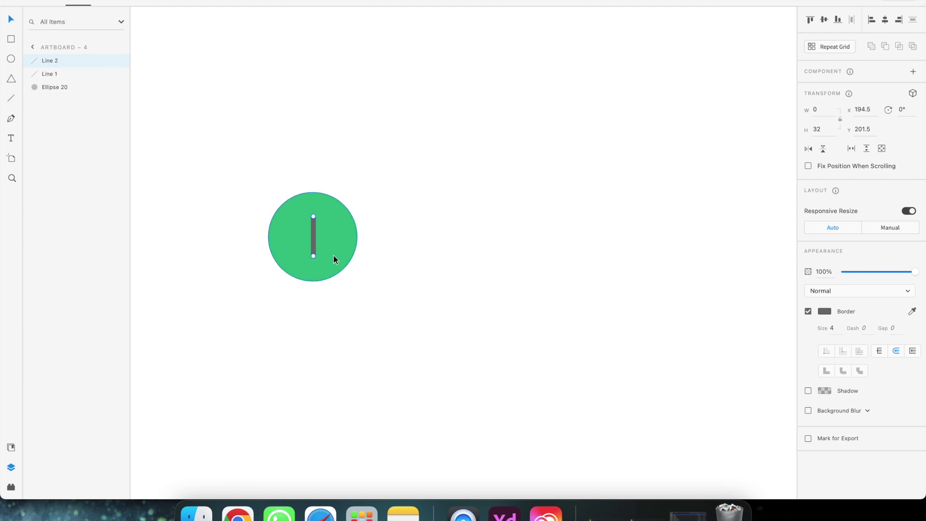
{"action": "left_click", "coordinate": [902, 110]}
{"action": "type", "text": "90"}
{"action": "key", "text": "Return"}
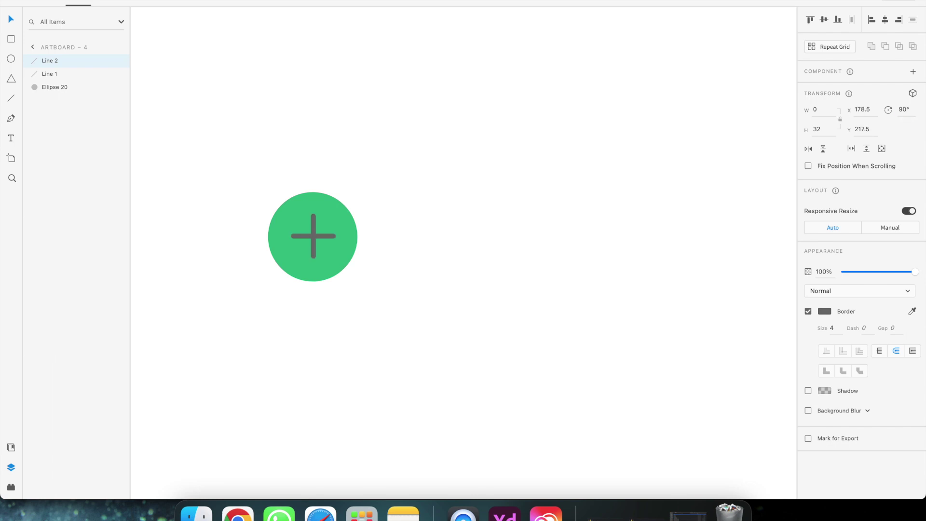
Step: Group the two lines, centre the plus on the circle, and colour it #FFFFFF
{"action": "left_click", "coordinate": [314, 223], "text": "shift"}
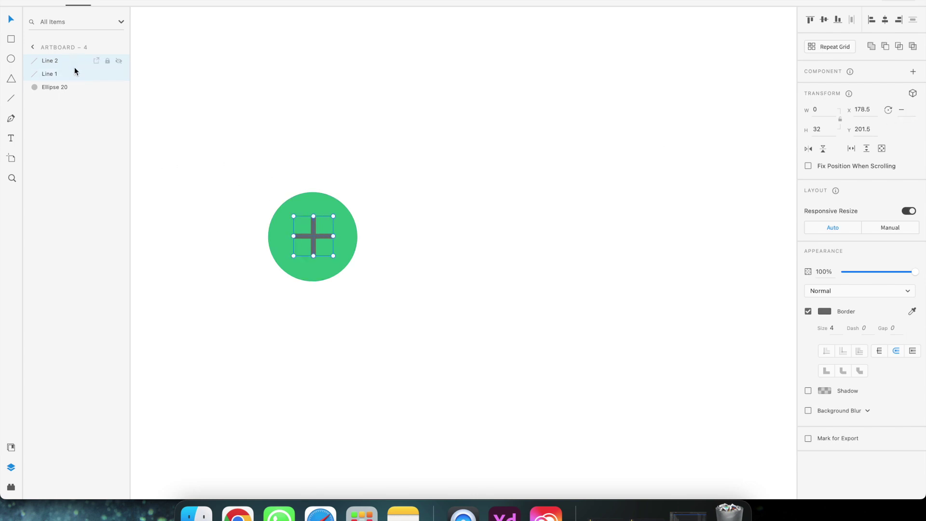
{"action": "key", "text": "super+g"}
{"action": "left_click_drag", "start_coordinate": [309, 238], "coordinate": [308, 237]}
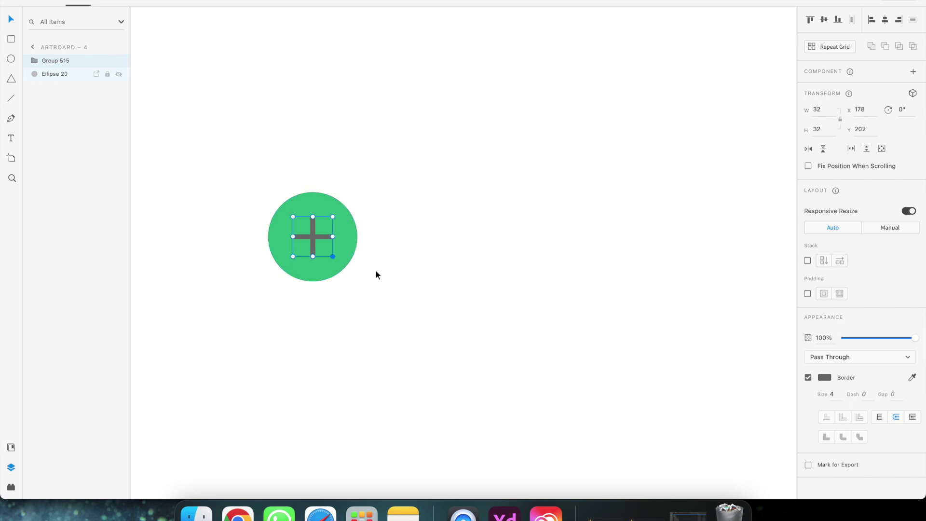
{"action": "left_click", "coordinate": [825, 378]}
{"action": "type", "text": "ffffff"}
{"action": "key", "text": "Return"}
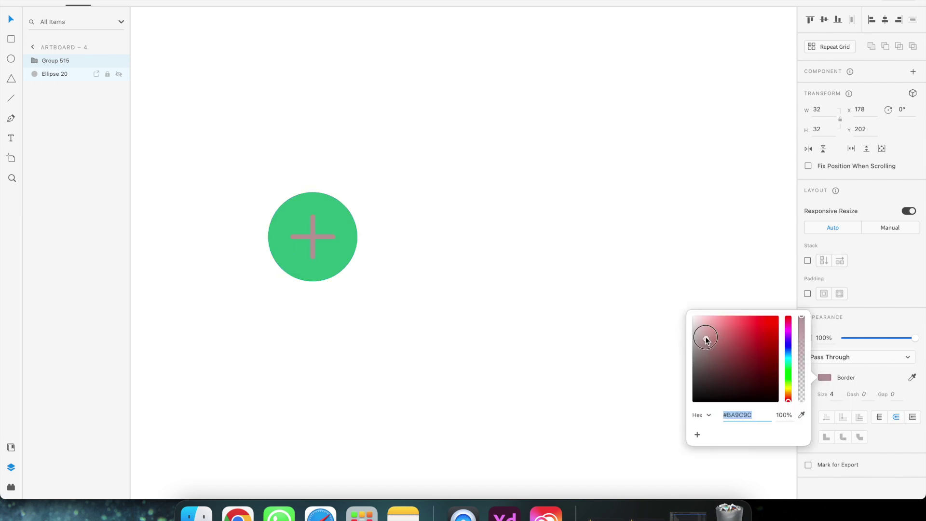
{"action": "left_click", "coordinate": [348, 256]}
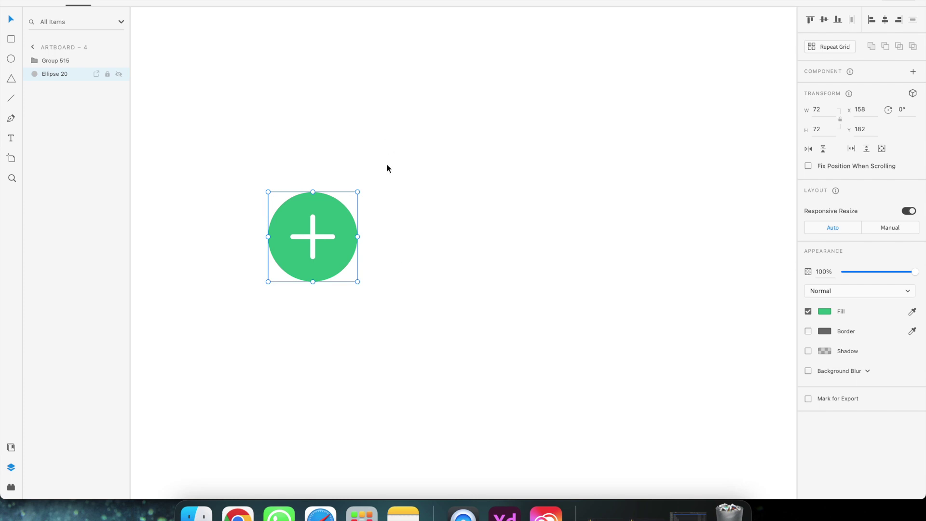
Step: Select the plus group and the green circle and group them together
{"action": "scroll", "coordinate": [286, 248], "scroll_direction": "up", "scroll_amount": 3}
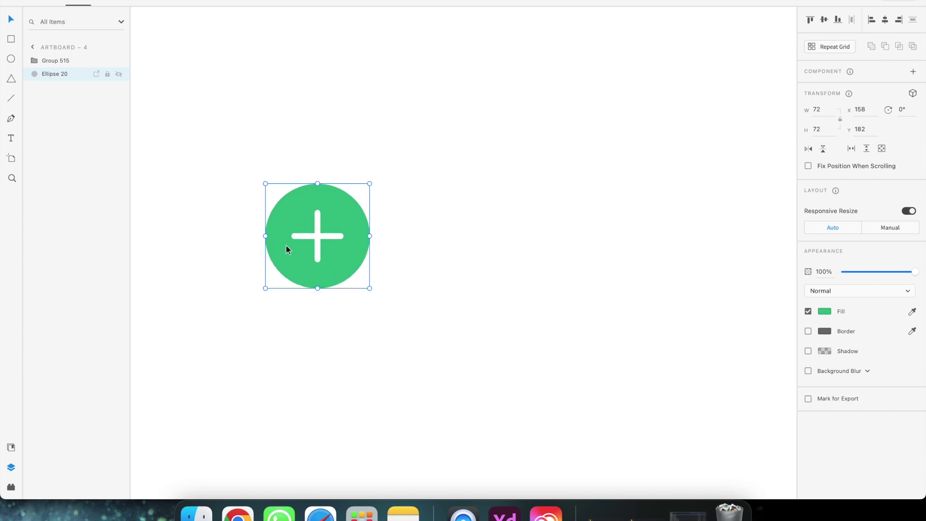
{"action": "scroll", "coordinate": [286, 245], "scroll_direction": "up", "scroll_amount": 2}
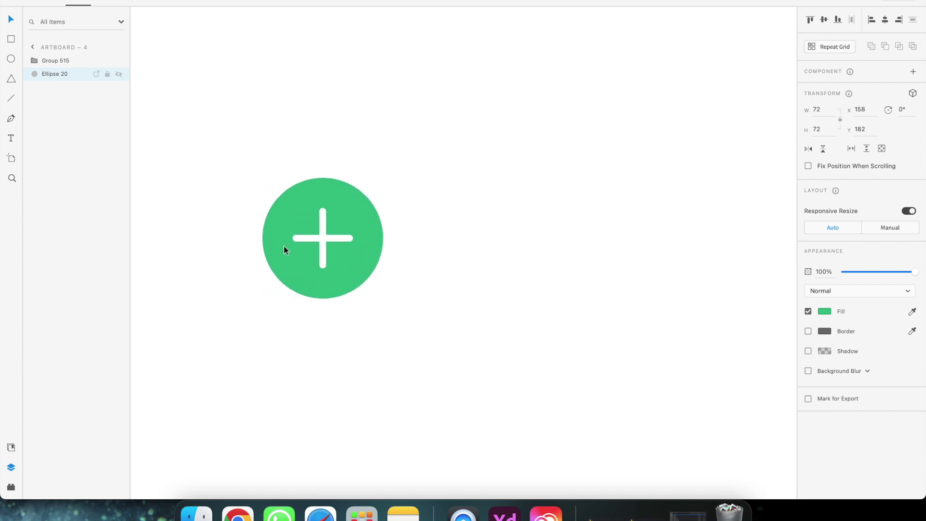
{"action": "left_click", "coordinate": [61, 68]}
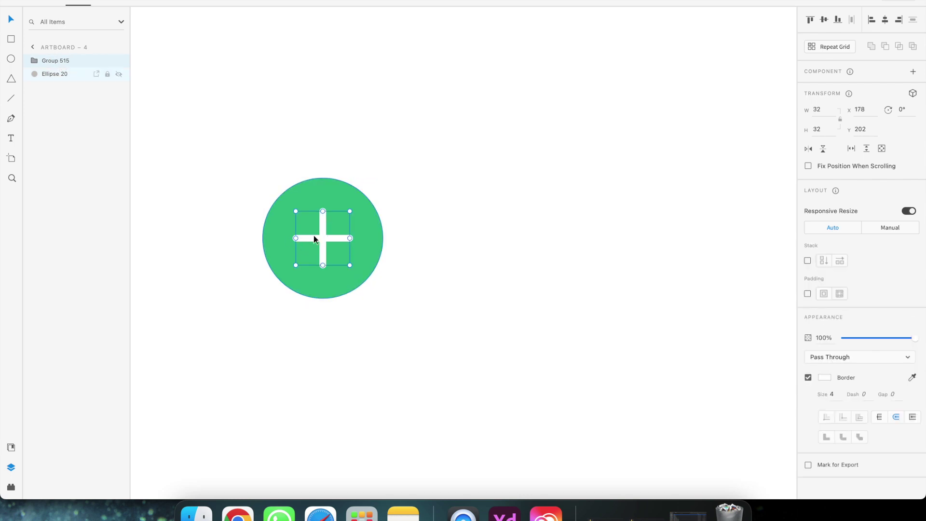
{"action": "left_click", "coordinate": [357, 240]}
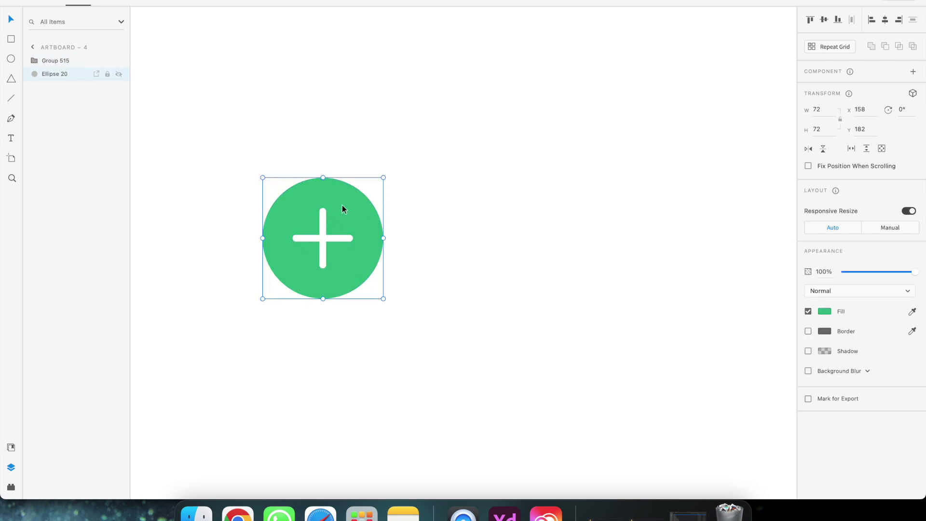
{"action": "left_click", "coordinate": [68, 67], "text": "shift"}
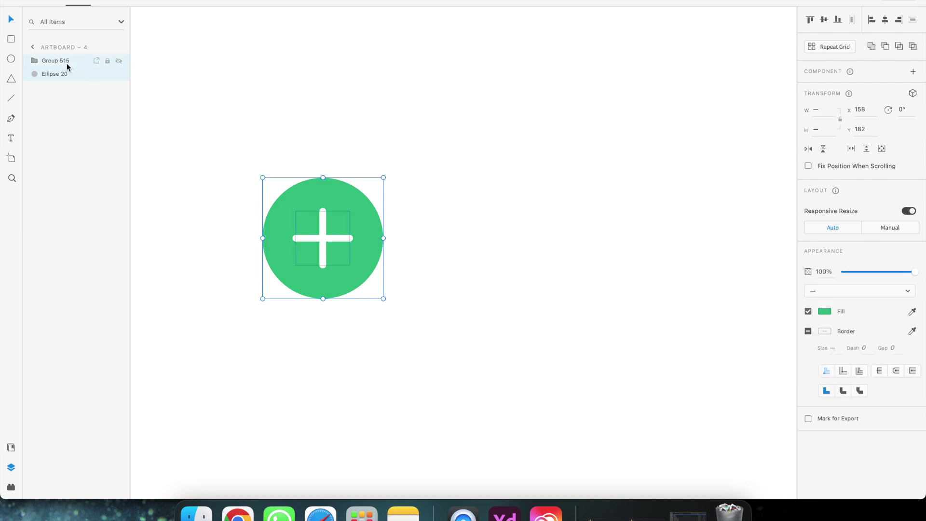
{"action": "key", "text": "super+g"}
Step: Rename the new group to 'Button'
{"action": "double_click", "coordinate": [62, 62]}
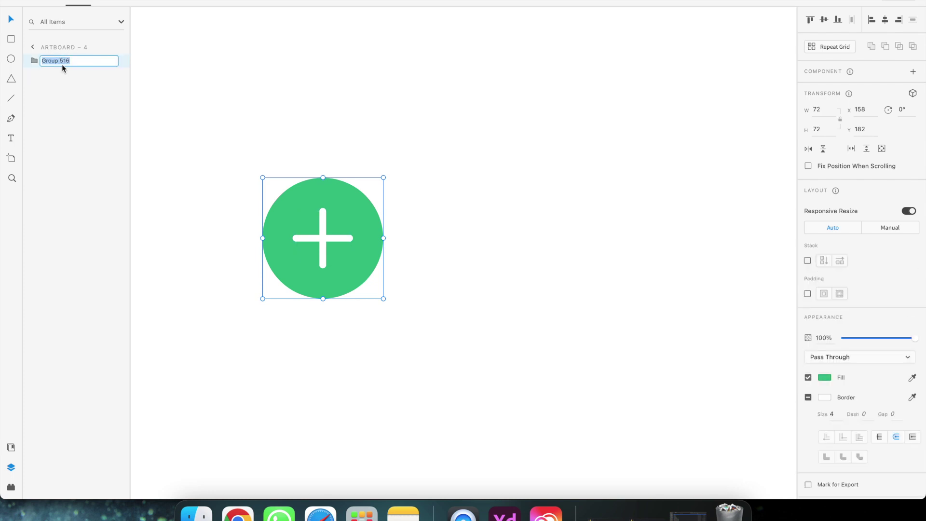
{"action": "type", "text": "utton"}
{"action": "key", "text": "Return"}
{"action": "double_click", "coordinate": [44, 60]}
{"action": "key", "text": "Return"}
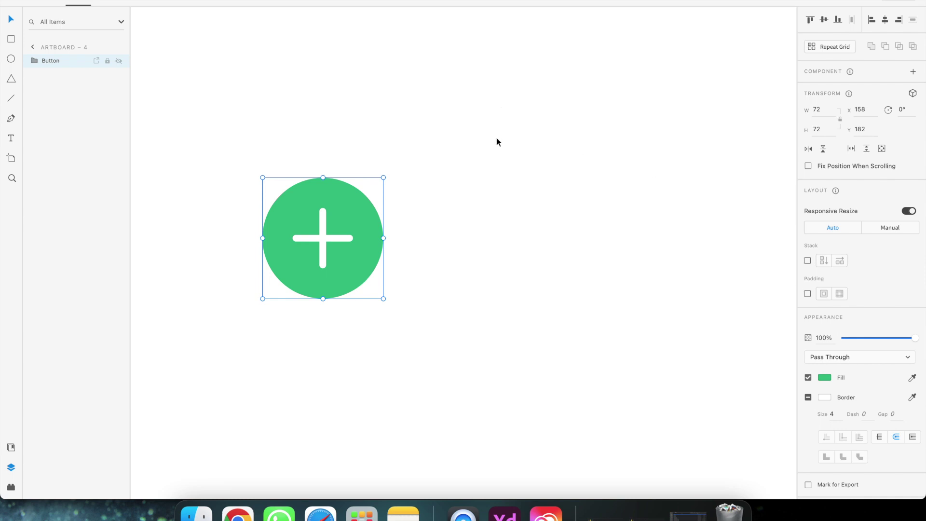
{"action": "scroll", "coordinate": [497, 140], "scroll_direction": "up", "scroll_amount": 3}
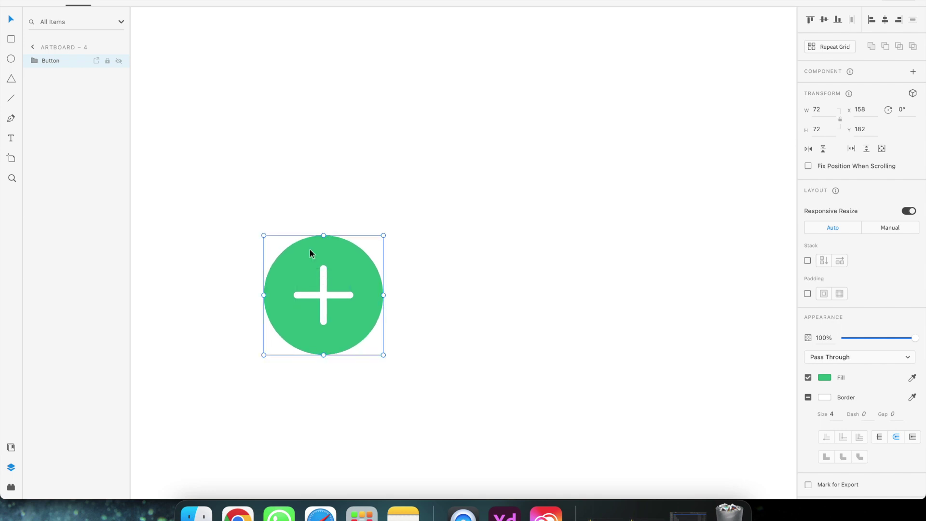
{"action": "left_click", "coordinate": [11, 39]}
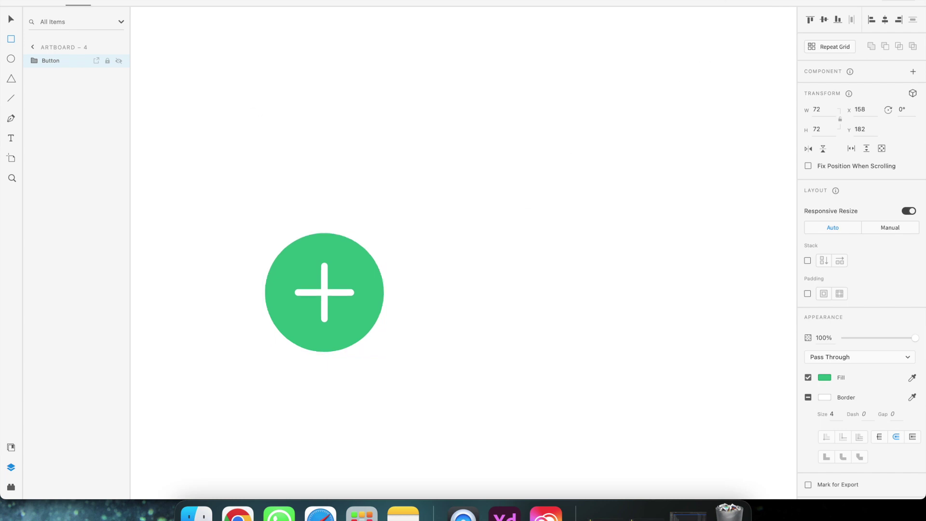
{"action": "left_click", "coordinate": [11, 19]}
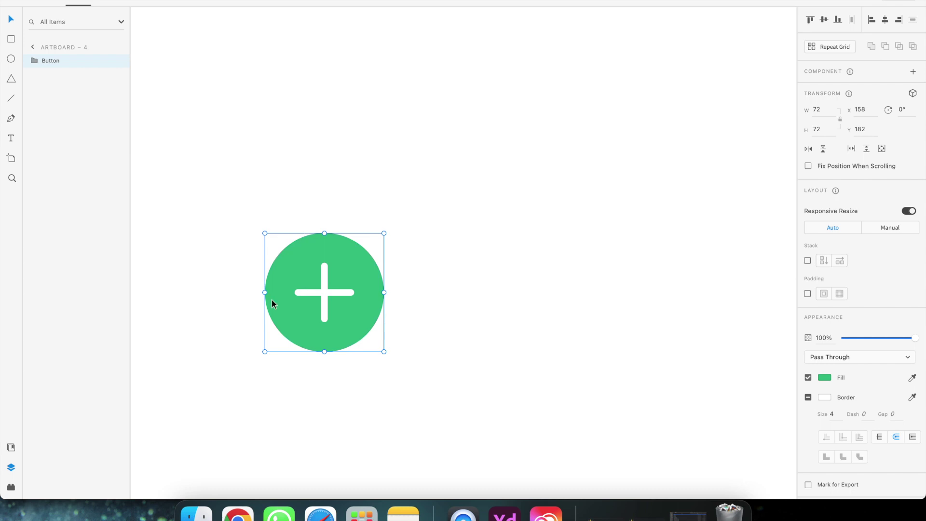
{"action": "left_click", "coordinate": [433, 264]}
{"action": "left_click", "coordinate": [358, 248]}
{"action": "left_click", "coordinate": [11, 40]}
Step: Draw a wide rectangle above the plus button with corner radius 8
{"action": "mouse_move", "coordinate": [265, 218]}
{"action": "left_mouse_down"}
{"action": "mouse_move", "coordinate": [271, 91]}
{"action": "mouse_move", "coordinate": [549, 117]}
{"action": "mouse_move", "coordinate": [622, 91]}
{"action": "mouse_move", "coordinate": [765, 72]}
{"action": "mouse_move", "coordinate": [743, 91]}
{"action": "mouse_move", "coordinate": [694, 90]}
{"action": "left_mouse_up"}
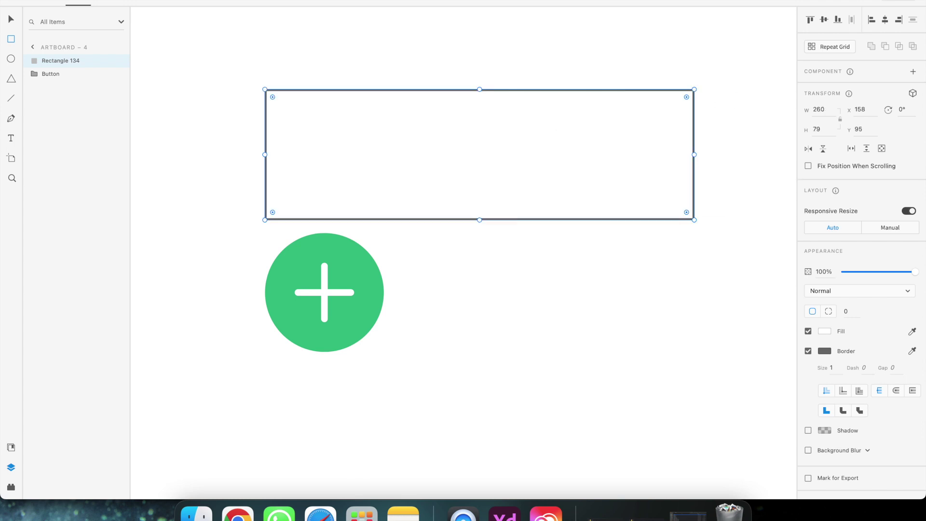
{"action": "left_click", "coordinate": [10, 19]}
{"action": "left_click", "coordinate": [850, 314]}
{"action": "type", "text": "4"}
{"action": "left_click", "coordinate": [850, 316]}
{"action": "type", "text": "8"}
{"action": "key", "text": "Return"}
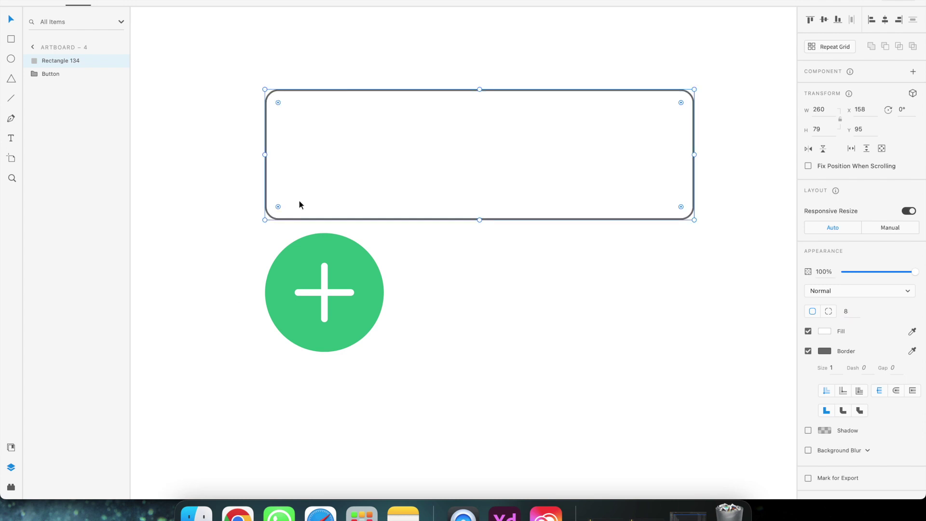
Step: Set the rectangle's height to 60
{"action": "left_click", "coordinate": [825, 130]}
{"action": "type", "text": "40"}
{"action": "key", "text": "Return"}
{"action": "left_click", "coordinate": [822, 129]}
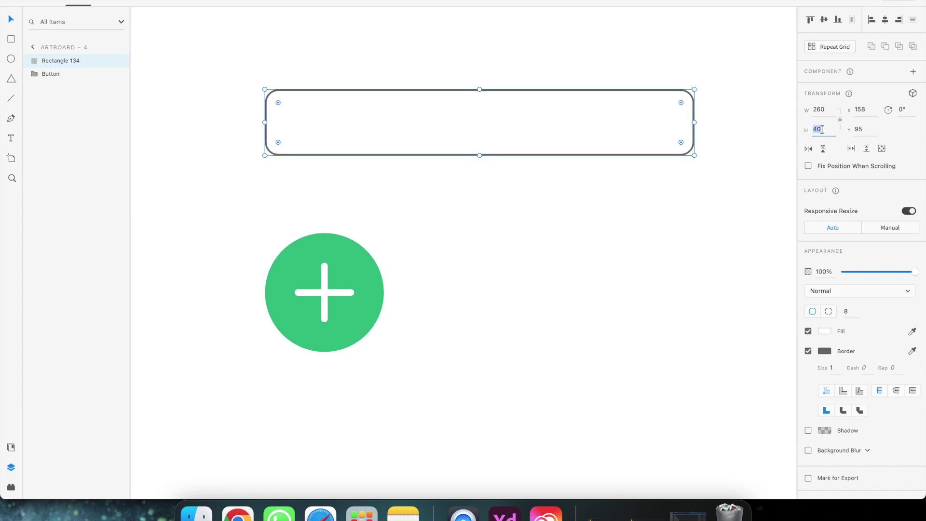
{"action": "type", "text": "60"}
{"action": "key", "text": "Return"}
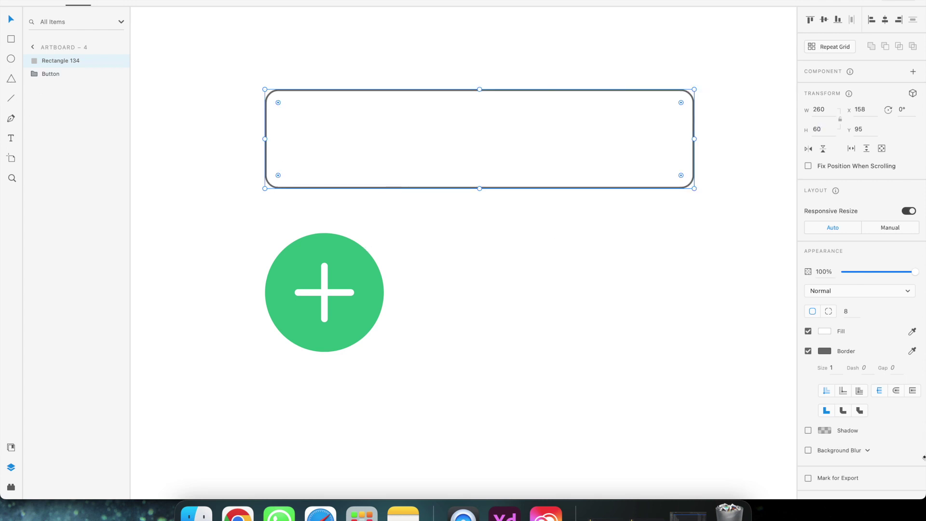
Step: Remove the rectangle's border and fill it dark grey #575757
{"action": "left_click", "coordinate": [809, 352]}
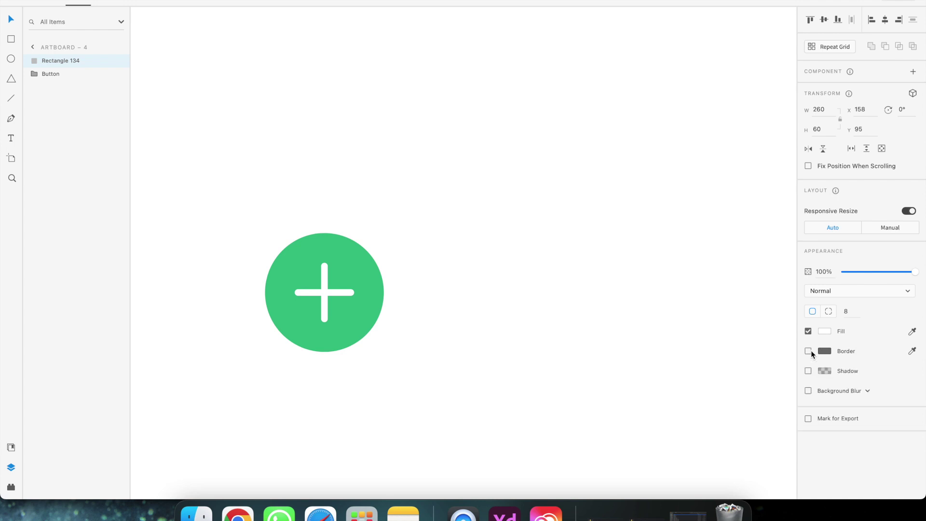
{"action": "left_click", "coordinate": [826, 332]}
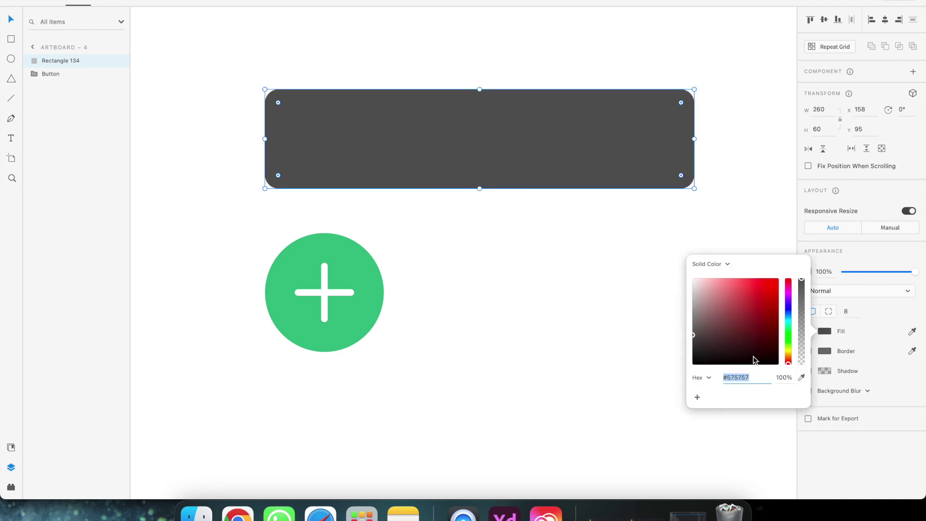
{"action": "left_click", "coordinate": [839, 456]}
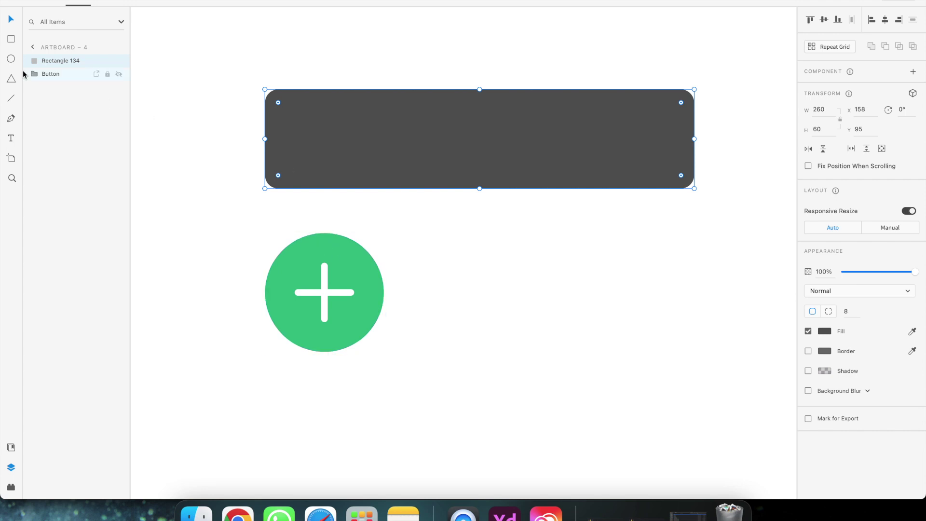
{"action": "left_click", "coordinate": [11, 80]}
Step: Draw a small triangle under the rectangle's left side, flip it downward and flatten it to 7 high
{"action": "left_click_drag", "start_coordinate": [286, 200], "coordinate": [314, 182]}
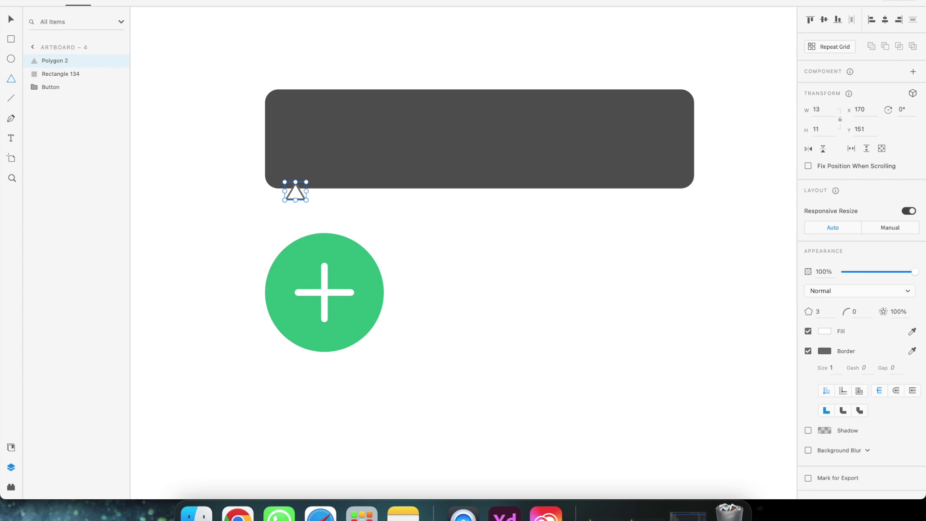
{"action": "left_click", "coordinate": [11, 18]}
{"action": "left_click_drag", "start_coordinate": [302, 199], "coordinate": [320, 201]}
{"action": "left_click", "coordinate": [824, 150]}
{"action": "left_click_drag", "start_coordinate": [317, 207], "coordinate": [318, 199]}
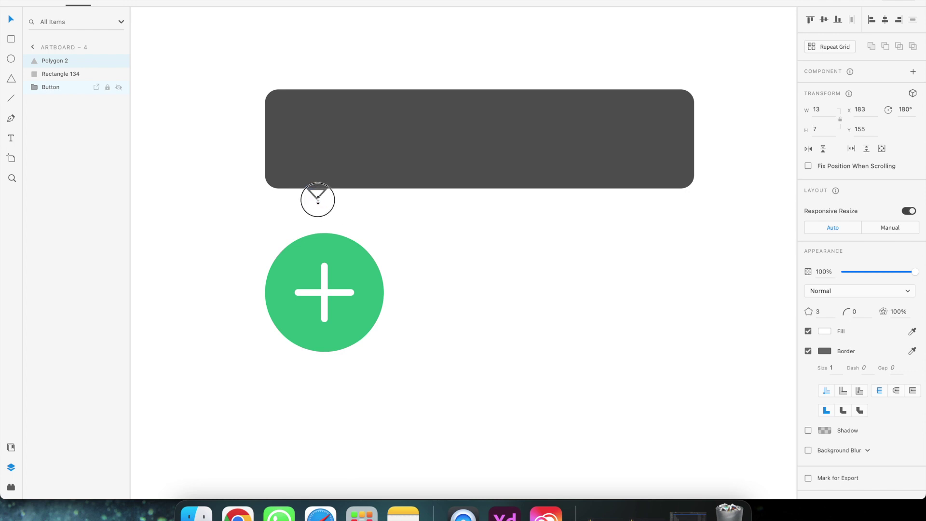
Step: Remove the triangle's border and eyedrop the rectangle's dark grey as its fill
{"action": "left_click", "coordinate": [808, 351]}
{"action": "left_click", "coordinate": [824, 332]}
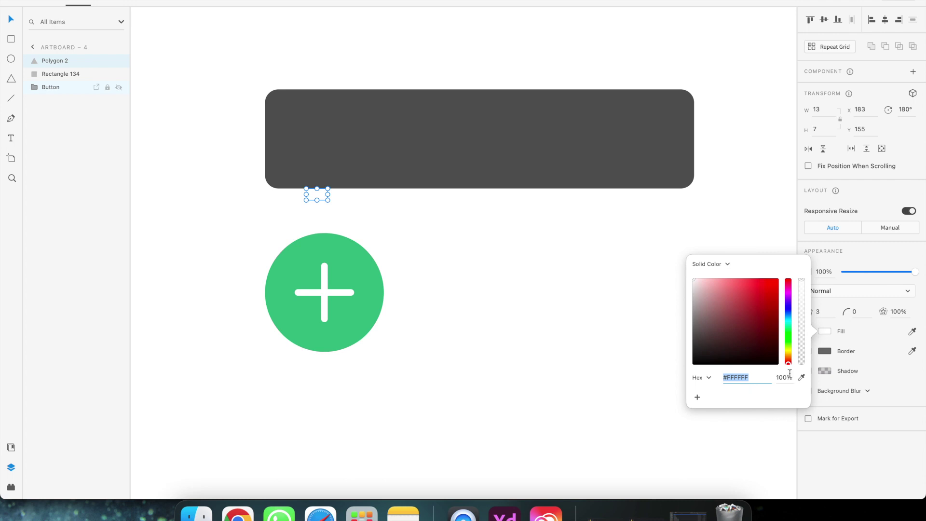
{"action": "left_click", "coordinate": [802, 377]}
{"action": "left_click", "coordinate": [460, 119]}
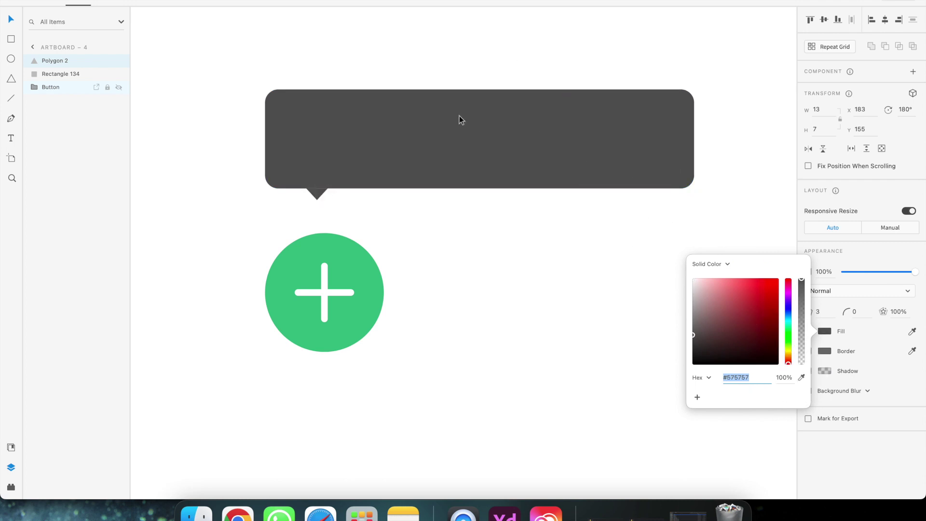
{"action": "left_click", "coordinate": [317, 191]}
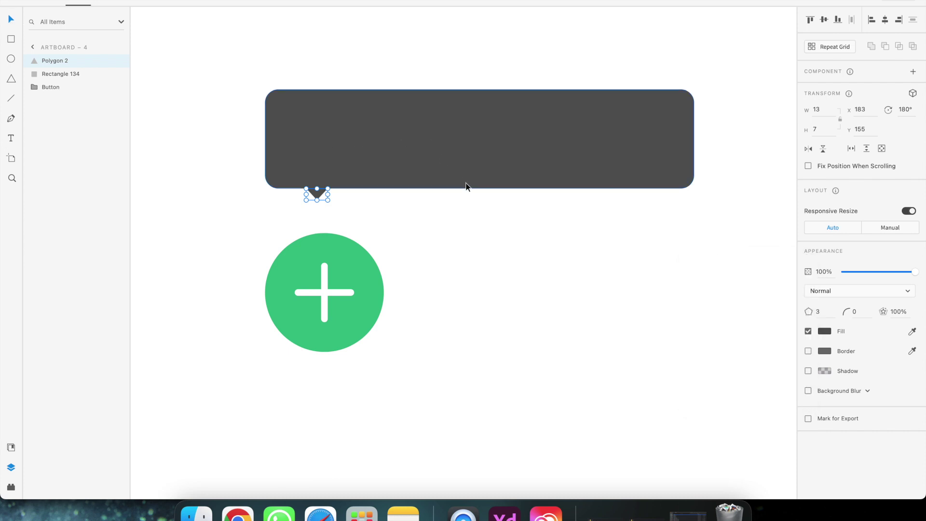
{"action": "left_click", "coordinate": [462, 131], "text": "shift"}
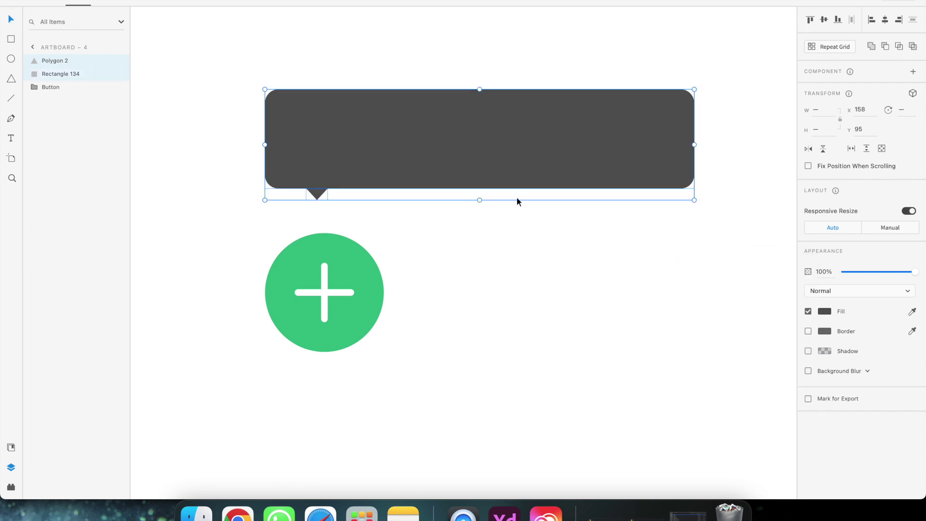
Step: Union the rectangle and triangle, then widen the tail, round its corners to 1 and make it taller
{"action": "left_click", "coordinate": [872, 49]}
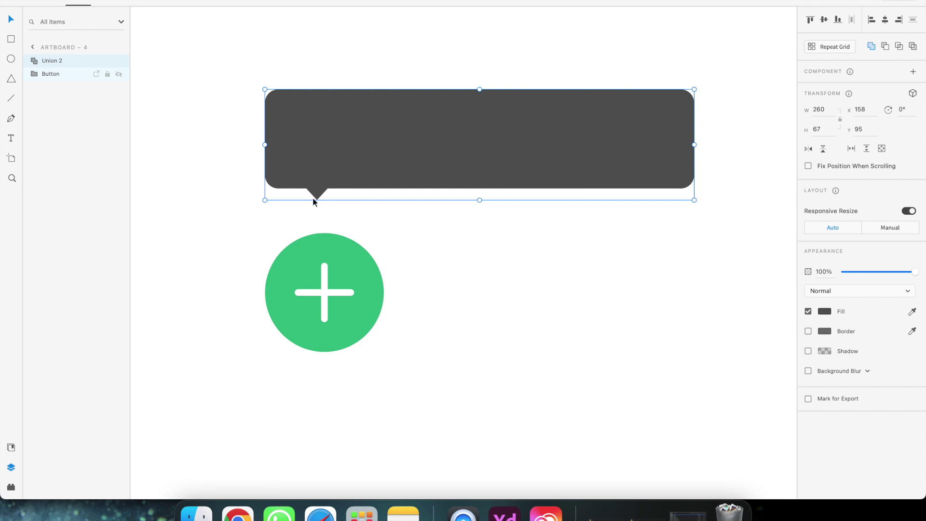
{"action": "double_click", "coordinate": [336, 153]}
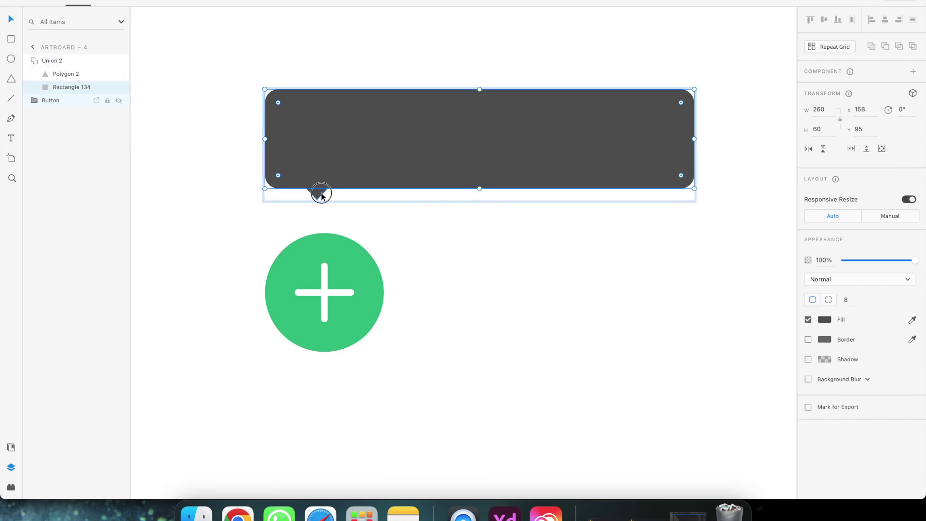
{"action": "left_click", "coordinate": [321, 193]}
{"action": "left_click_drag", "start_coordinate": [328, 194], "coordinate": [335, 195]}
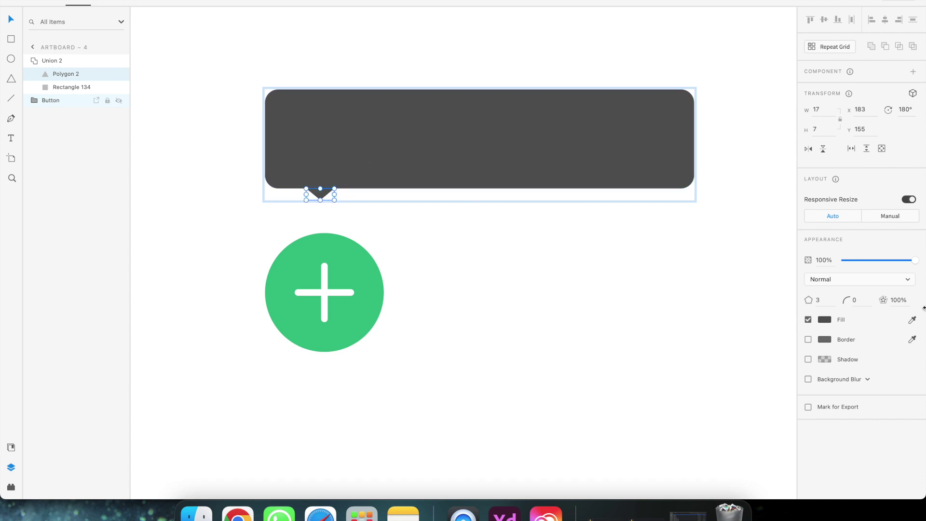
{"action": "left_click", "coordinate": [855, 300]}
{"action": "key", "text": "Return"}
{"action": "scroll", "coordinate": [311, 193], "scroll_direction": "up", "scroll_amount": 3}
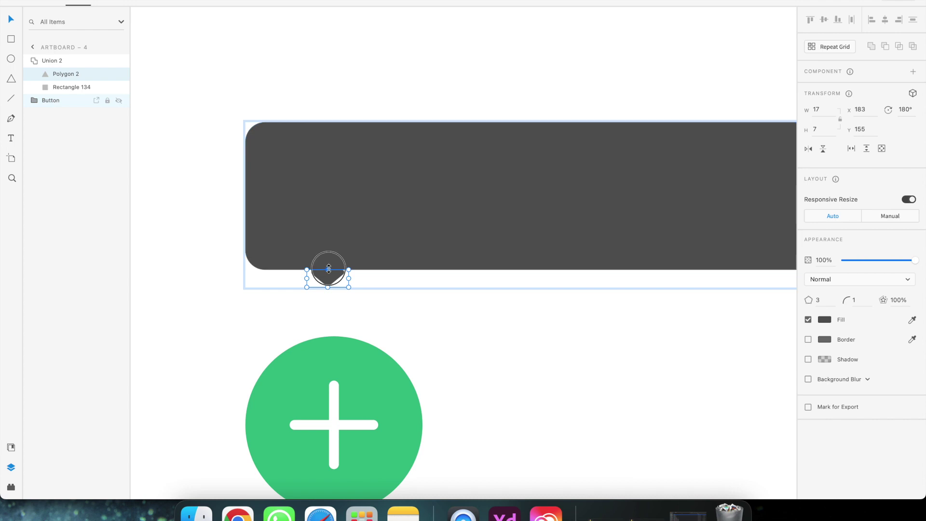
{"action": "left_click_drag", "start_coordinate": [329, 269], "coordinate": [357, 277]}
{"action": "left_click", "coordinate": [298, 298]}
Step: Move the 260 × 66.68 speech bubble down to Y 107, just above the plus button
{"action": "scroll", "coordinate": [299, 298], "scroll_direction": "down", "scroll_amount": 3}
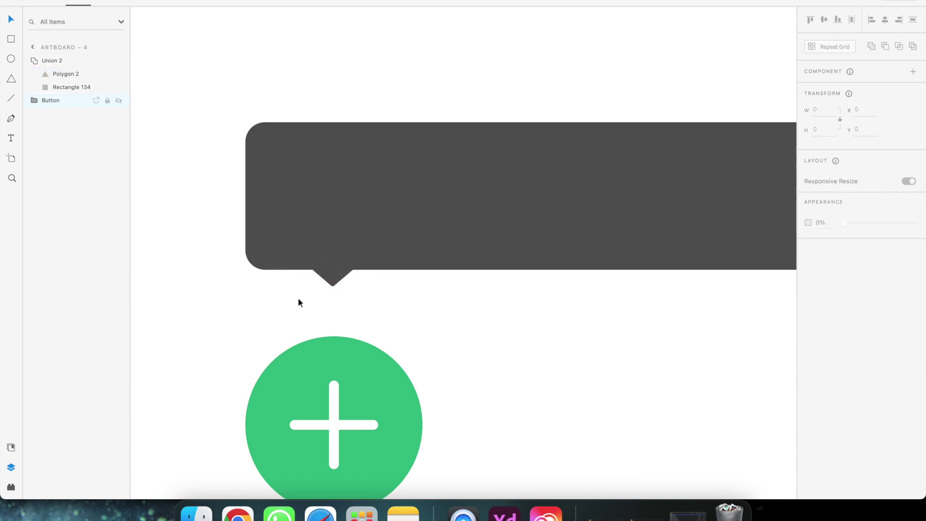
{"action": "scroll", "coordinate": [316, 303], "scroll_direction": "down", "scroll_amount": 1}
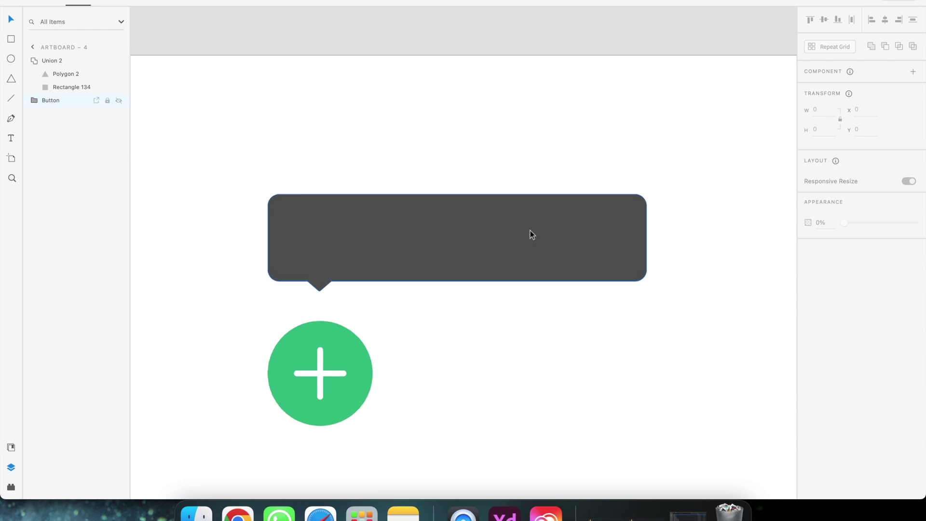
{"action": "left_click", "coordinate": [531, 237]}
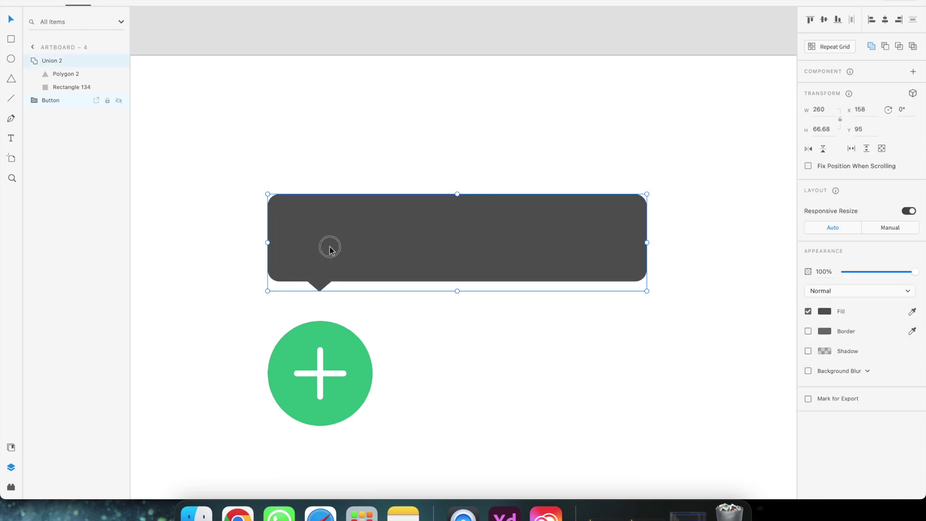
{"action": "left_click_drag", "start_coordinate": [330, 249], "coordinate": [330, 267]}
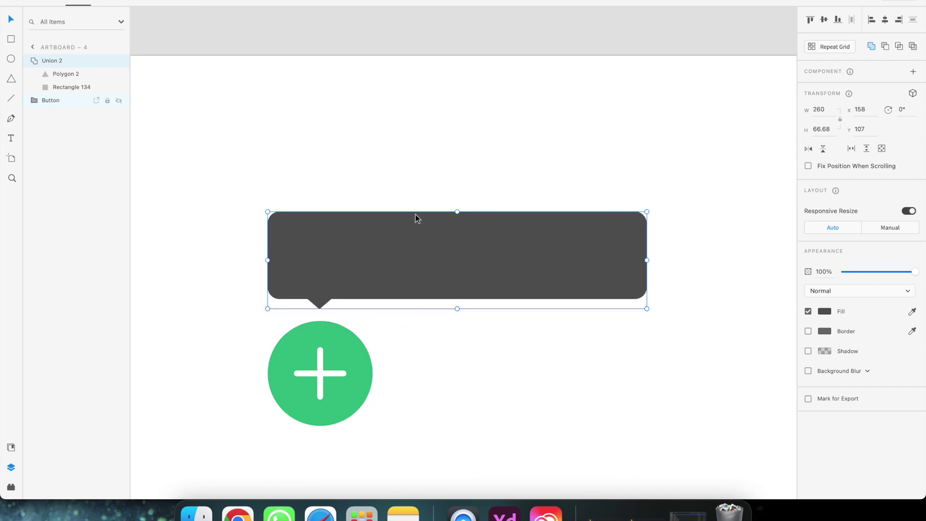
{"action": "left_click", "coordinate": [36, 62]}
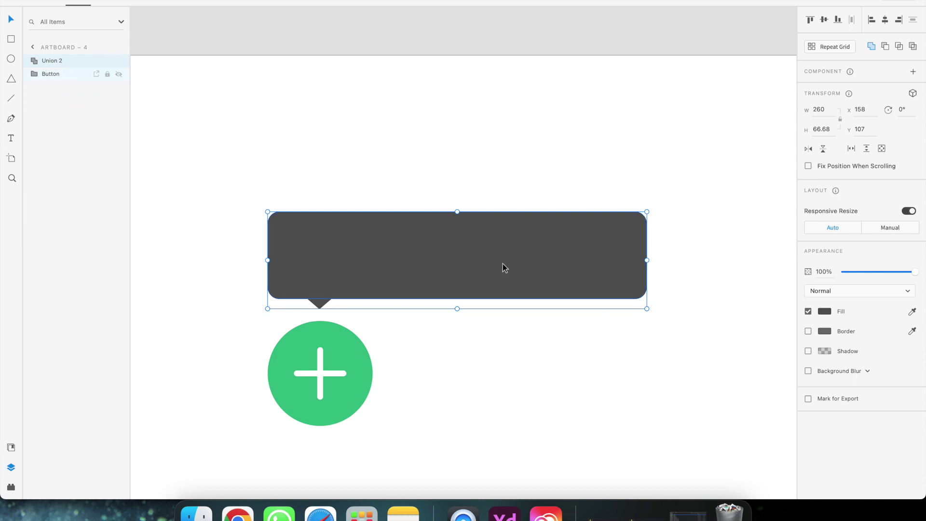
Step: Group the speech bubble and name the group 'Tooltip'
{"action": "key", "text": "super+g"}
{"action": "double_click", "coordinate": [57, 61]}
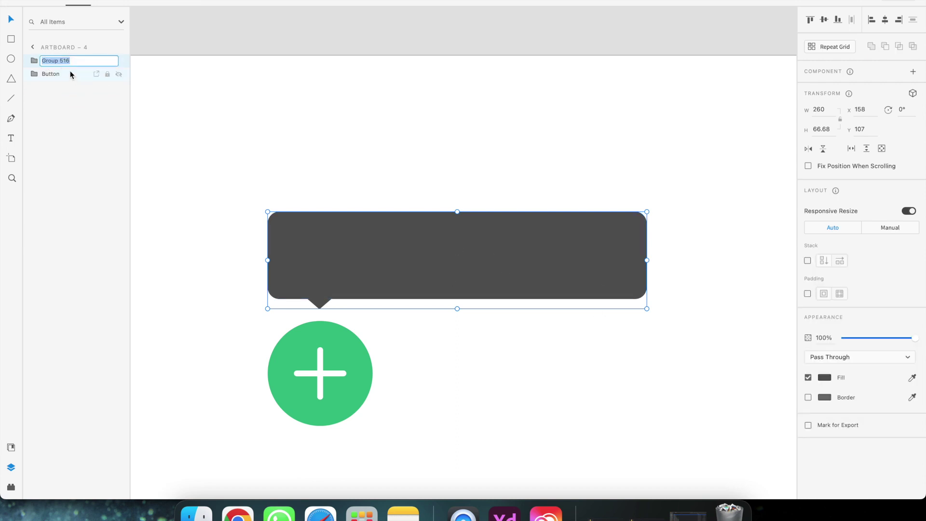
{"action": "type", "text": "Tooltip"}
{"action": "key", "text": "Return"}
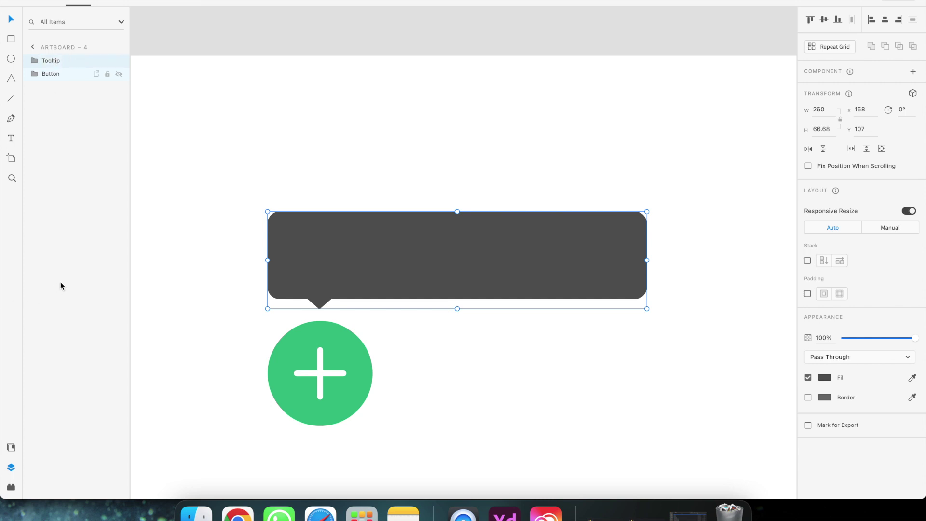
{"action": "left_click", "coordinate": [34, 61]}
{"action": "left_click", "coordinate": [55, 78]}
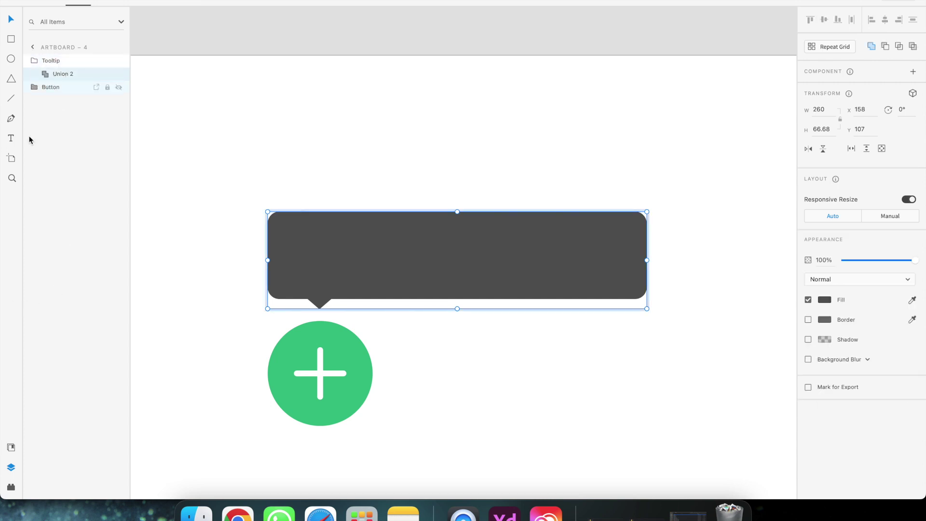
Step: Add white Helvetica Neue 22 text 'Add Button Feature' centred inside the bubble
{"action": "left_click", "coordinate": [11, 139]}
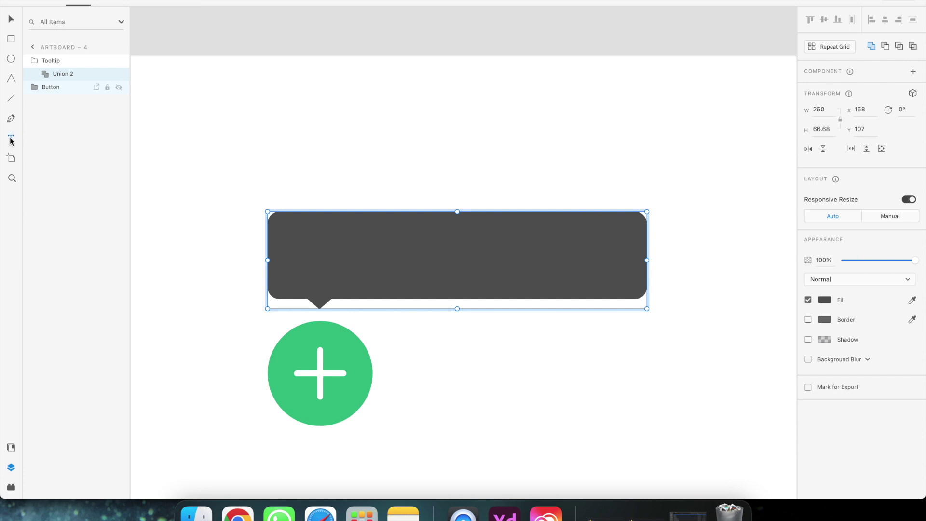
{"action": "left_click", "coordinate": [296, 231]}
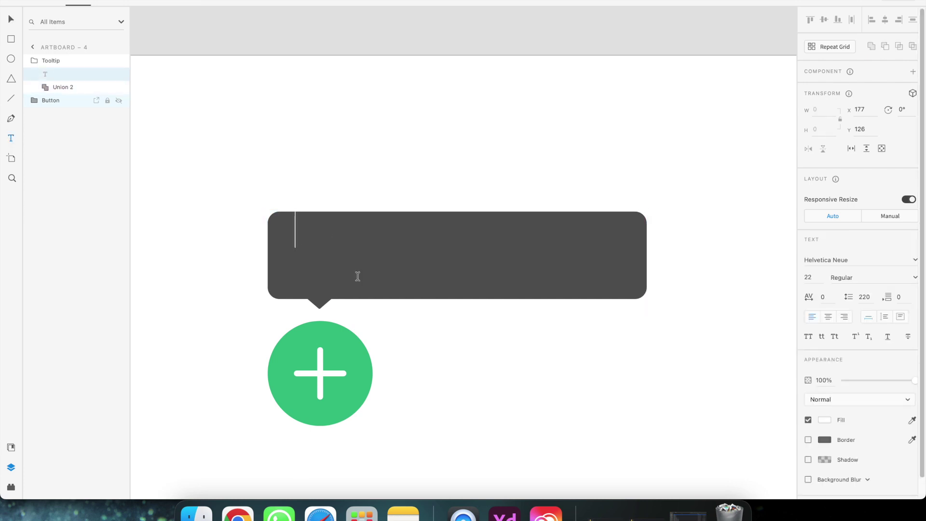
{"action": "type", "text": "Add y"}
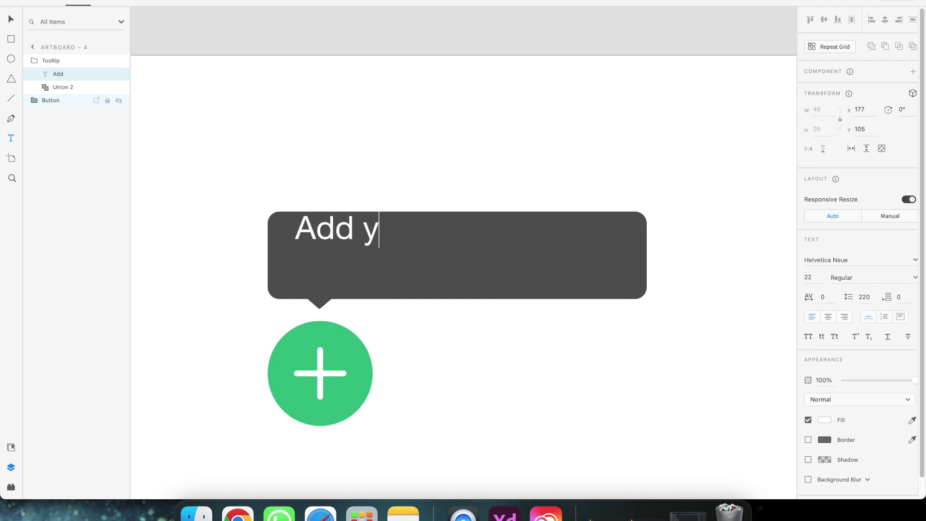
{"action": "key", "text": "BackSpace"}
{"action": "type", "text": "Button"}
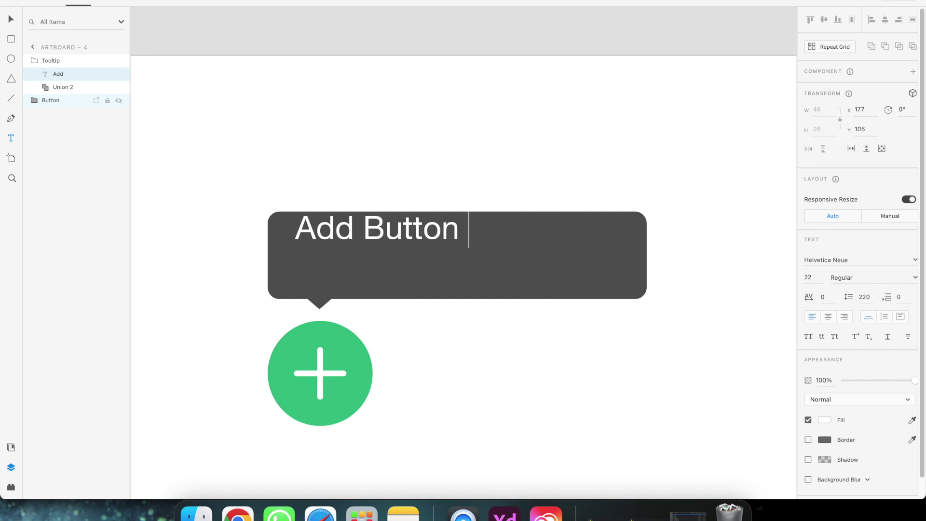
{"action": "type", "text": " FeTURE"}
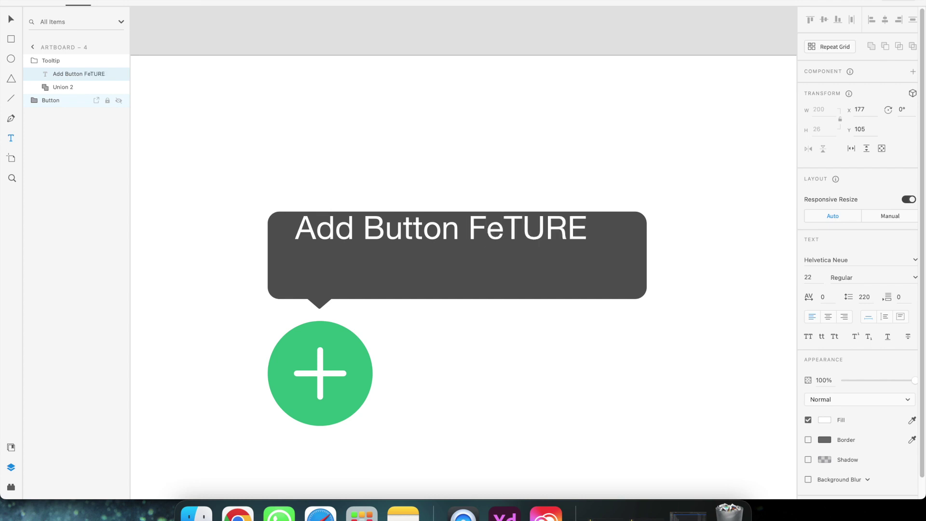
{"action": "key", "text": "BackSpace"}
{"action": "key", "text": "BackSpace"}
{"action": "key", "text": "BackSpace"}
{"action": "key", "text": "BackSpace"}
{"action": "key", "text": "BackSpace"}
{"action": "type", "text": "eaature"}
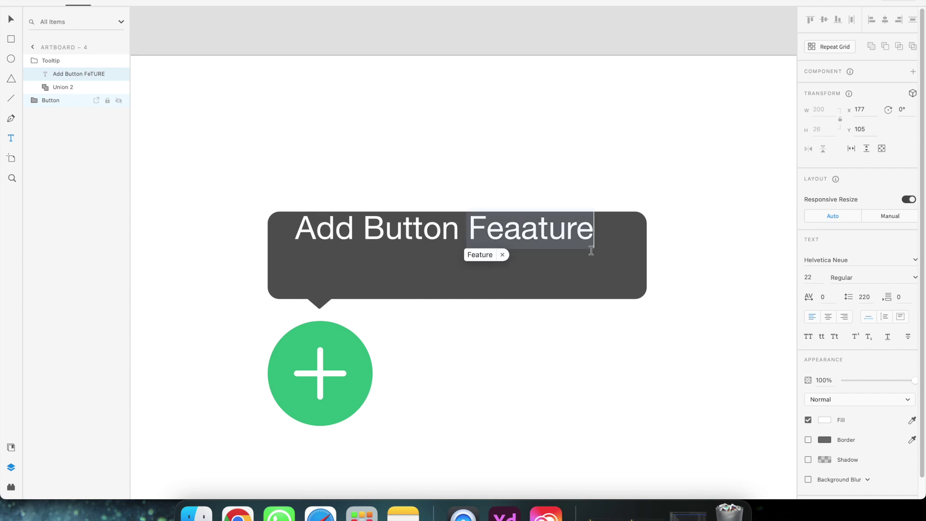
{"action": "left_click", "coordinate": [480, 255]}
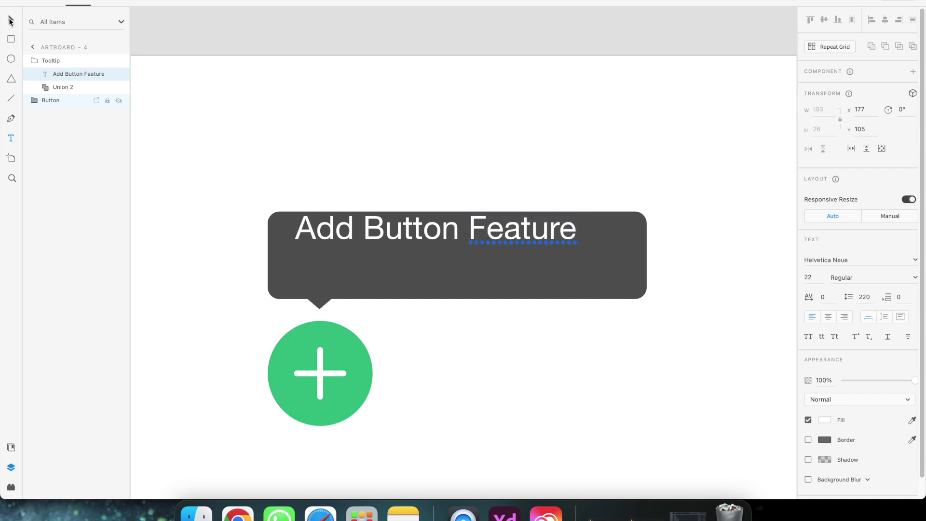
{"action": "left_click", "coordinate": [11, 20]}
{"action": "left_click_drag", "start_coordinate": [495, 242], "coordinate": [496, 264]}
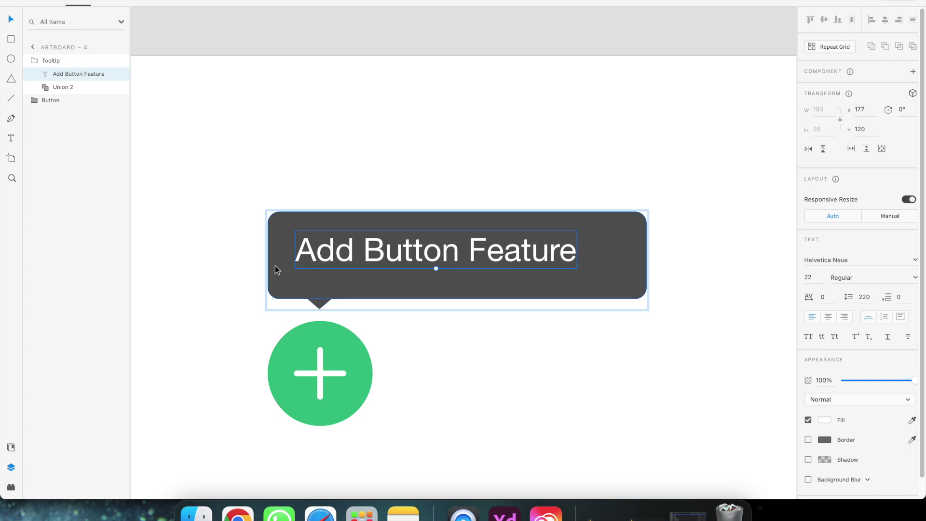
Step: Nudge the Add Button Feature text left and down, then narrow Rectangle 134 to W 230
{"action": "left_click_drag", "start_coordinate": [348, 258], "coordinate": [346, 262]}
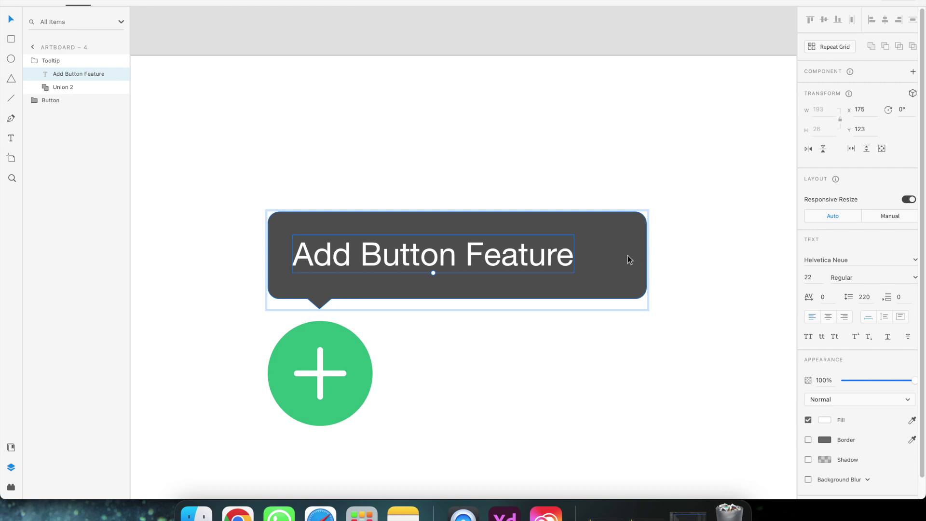
{"action": "left_click", "coordinate": [627, 256]}
{"action": "double_click", "coordinate": [627, 256]}
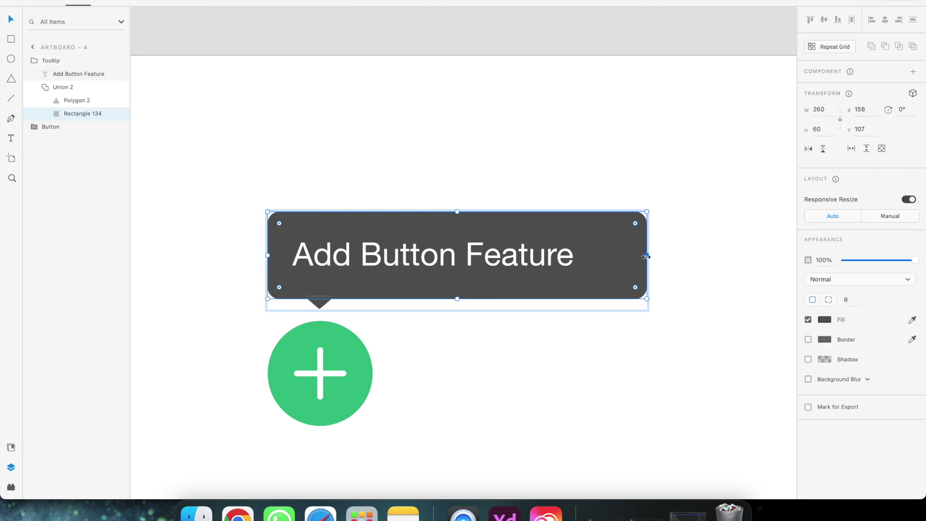
{"action": "left_click_drag", "start_coordinate": [646, 257], "coordinate": [603, 255]}
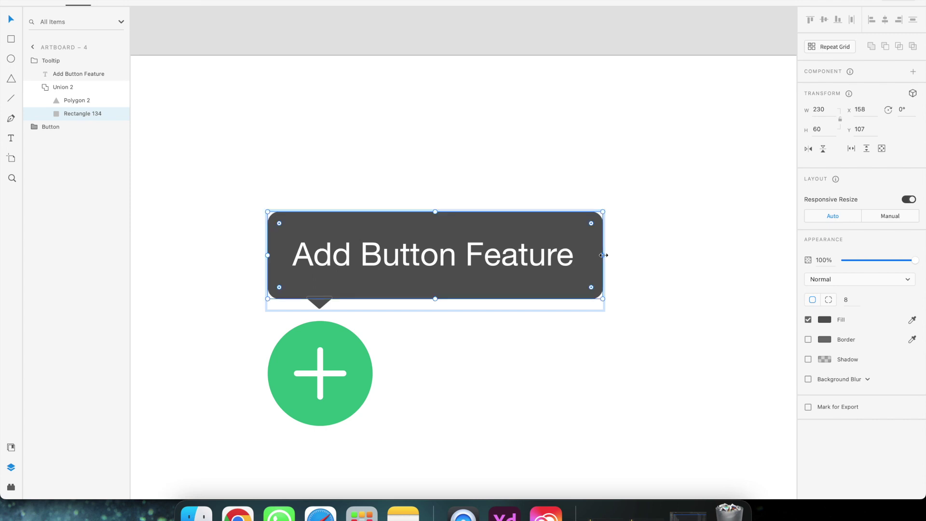
{"action": "left_click", "coordinate": [613, 299]}
Step: Bring up the tooltip image examples in Chrome for reference
{"action": "scroll", "coordinate": [437, 296], "scroll_direction": "down", "scroll_amount": 1}
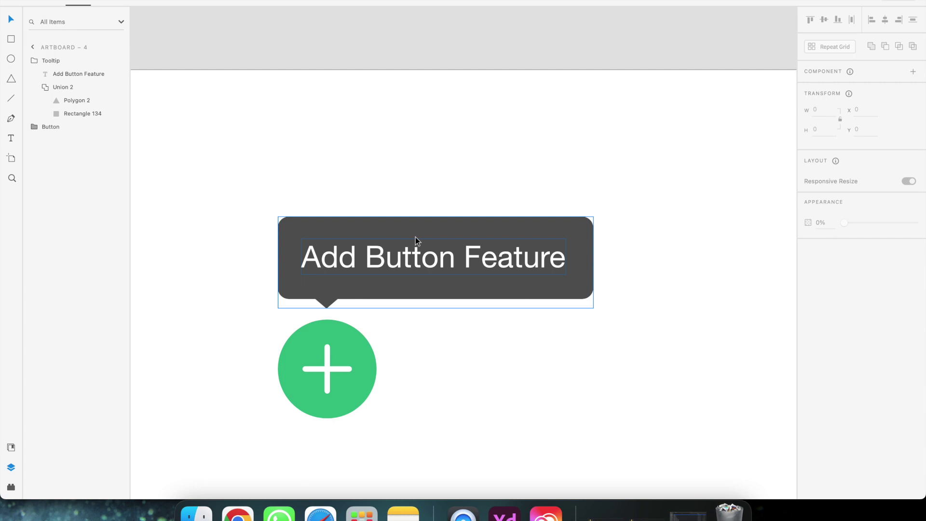
{"action": "scroll", "coordinate": [415, 236], "scroll_direction": "down", "scroll_amount": 1}
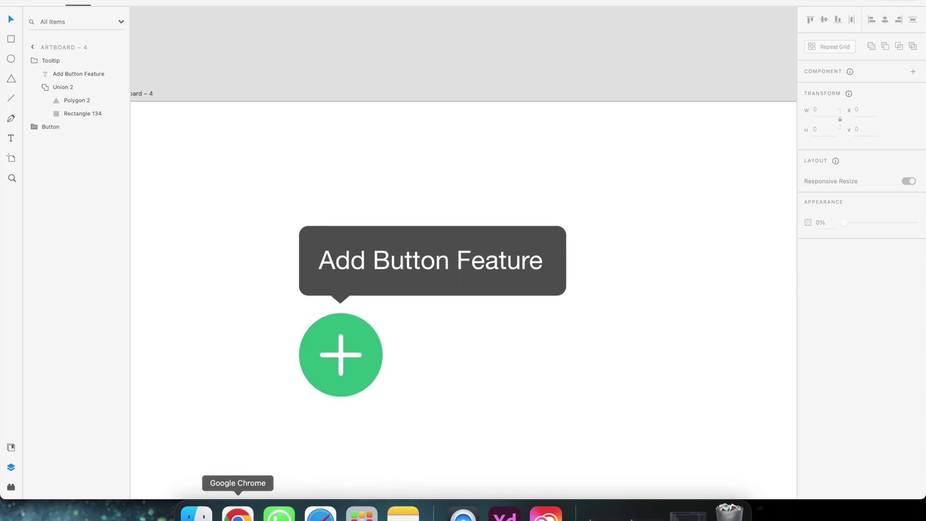
{"action": "left_click", "coordinate": [238, 513]}
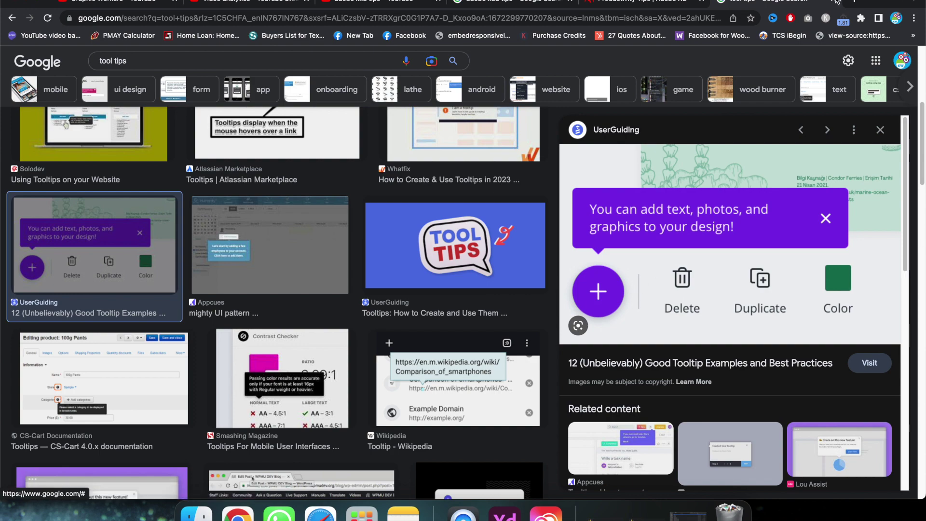
{"action": "key", "text": "super+Tab"}
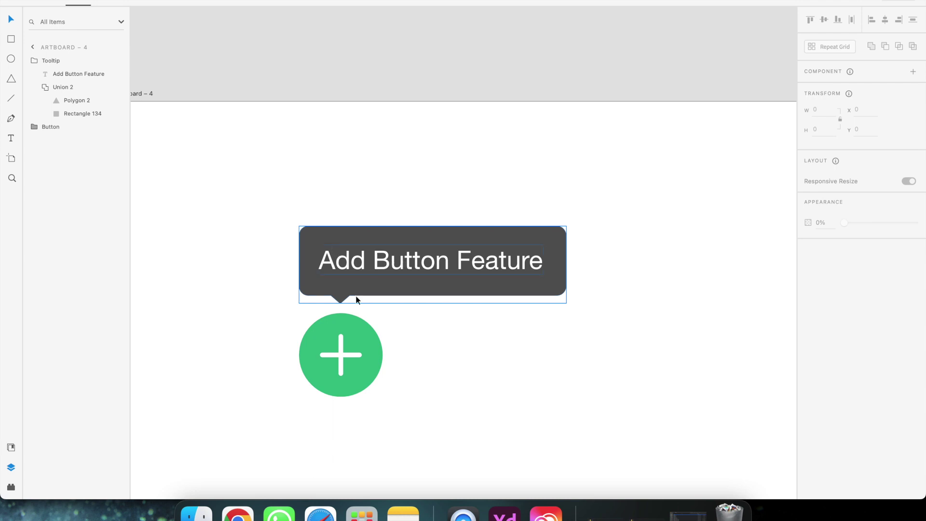
Step: Group the Tooltip and the green plus Button together and name the group 'Button'
{"action": "left_click", "coordinate": [361, 275]}
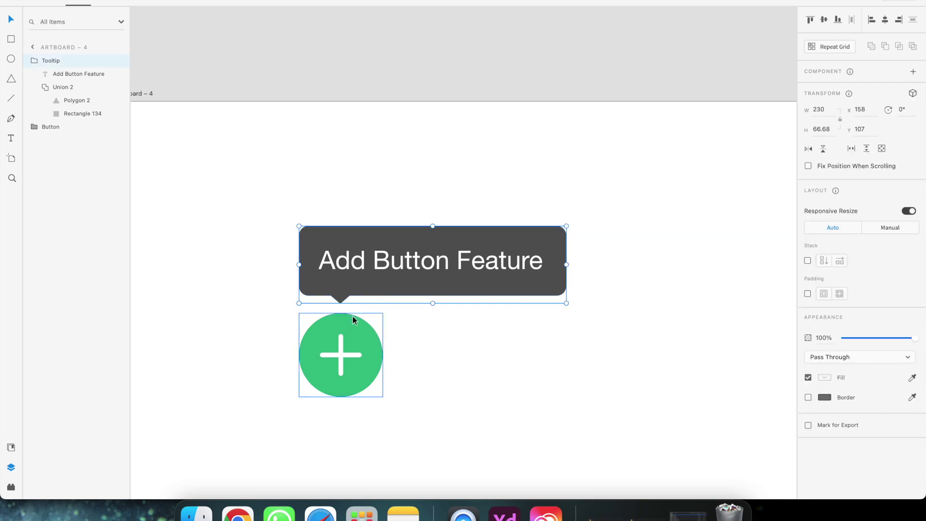
{"action": "left_click", "coordinate": [34, 60]}
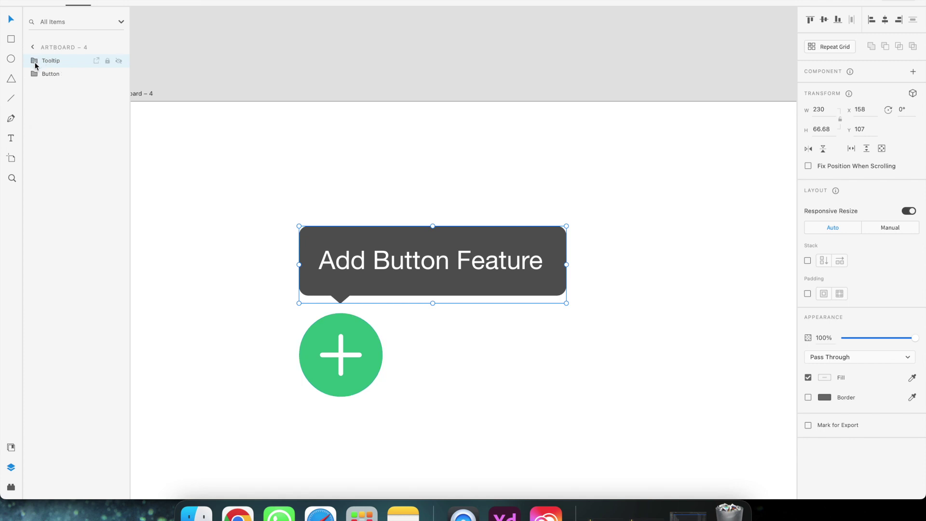
{"action": "left_click", "coordinate": [67, 74], "text": "shift"}
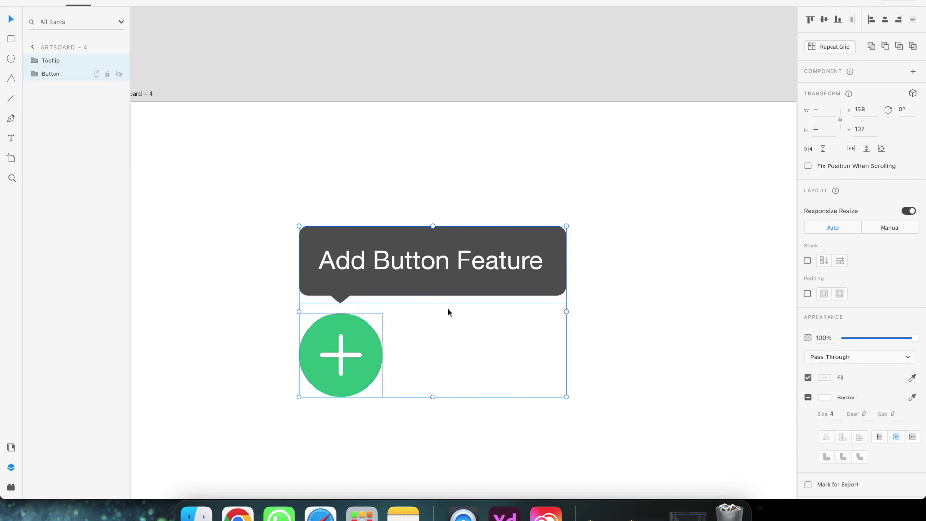
{"action": "key", "text": "super+g"}
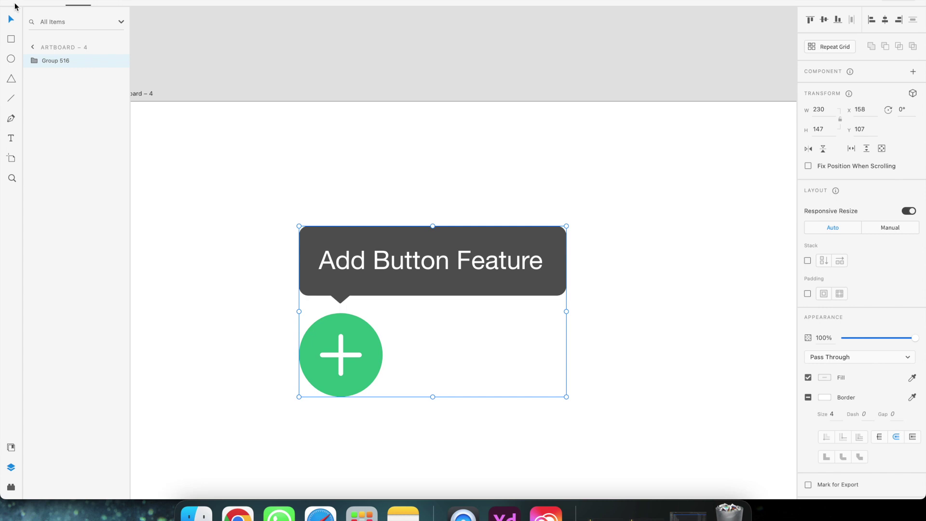
{"action": "double_click", "coordinate": [53, 60]}
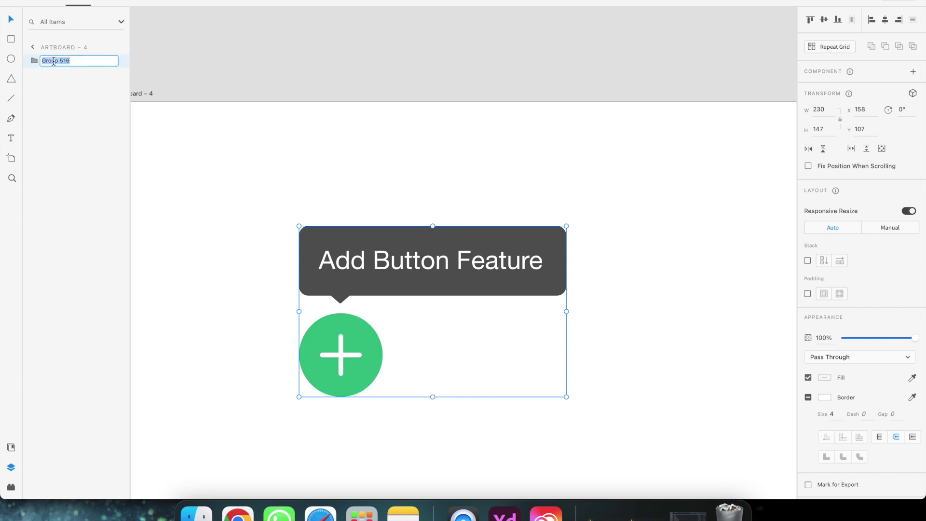
{"action": "type", "text": "utton"}
{"action": "type", "text": "B"}
{"action": "key", "text": "Return"}
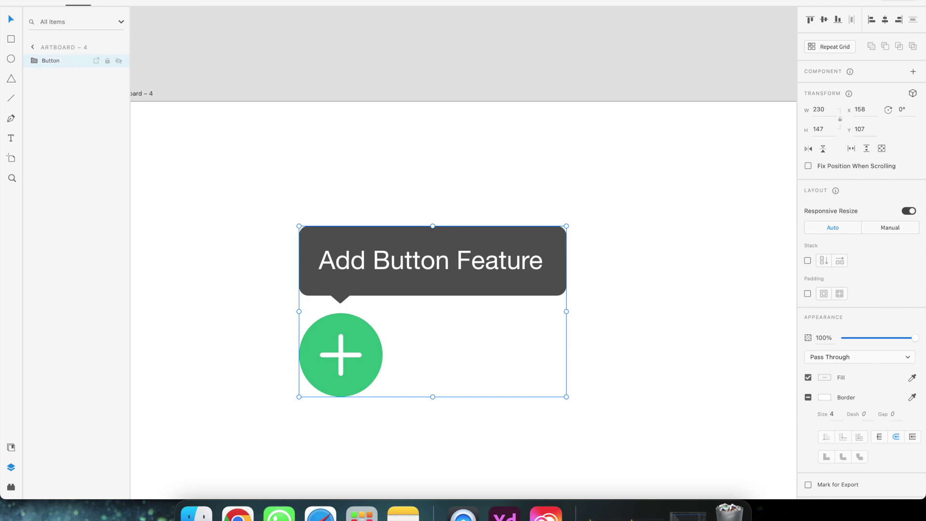
Step: Make the Button group a main component
{"action": "right_click", "coordinate": [57, 64]}
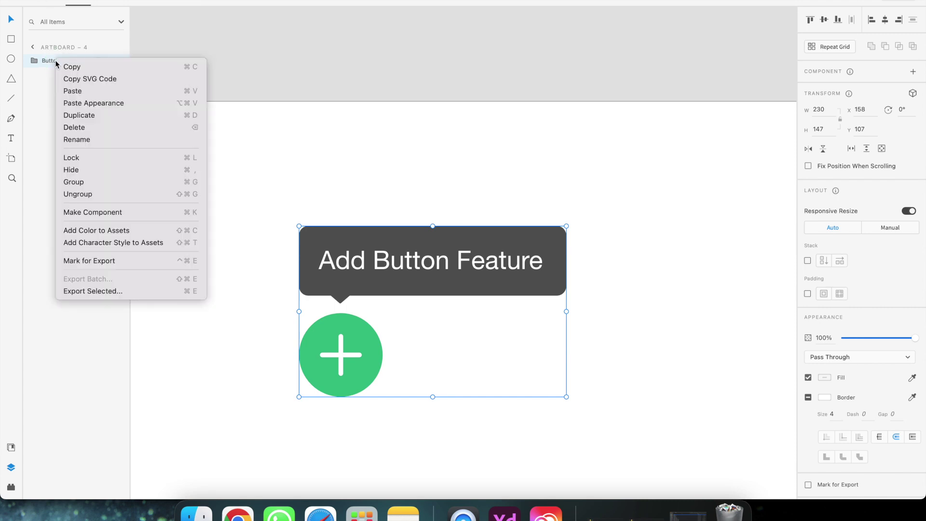
{"action": "left_click", "coordinate": [91, 213]}
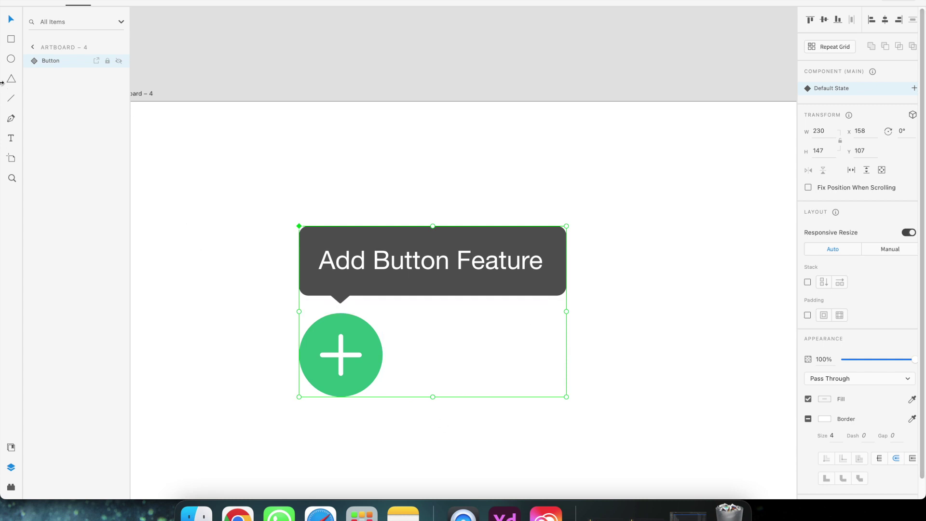
{"action": "left_click", "coordinate": [30, 62]}
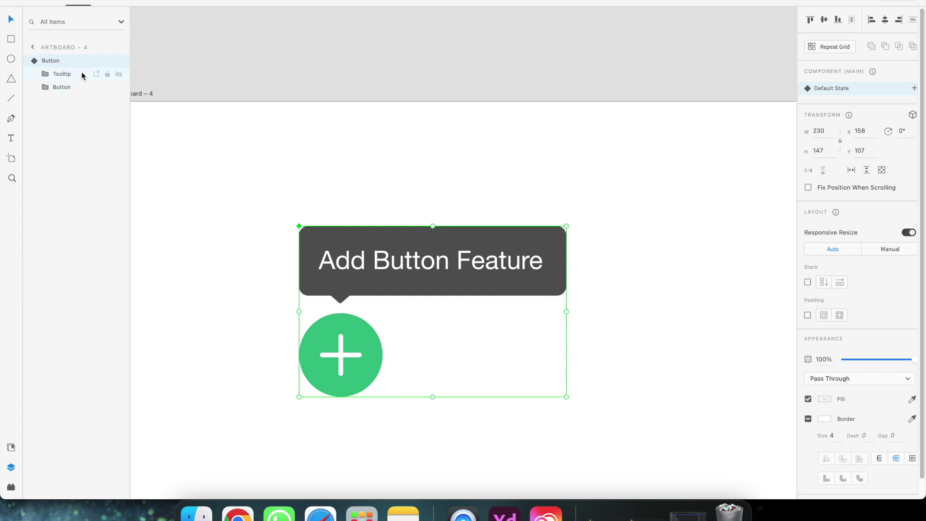
Step: Hide the Tooltip layer and remove it from the Button component's Default State
{"action": "left_click", "coordinate": [118, 73]}
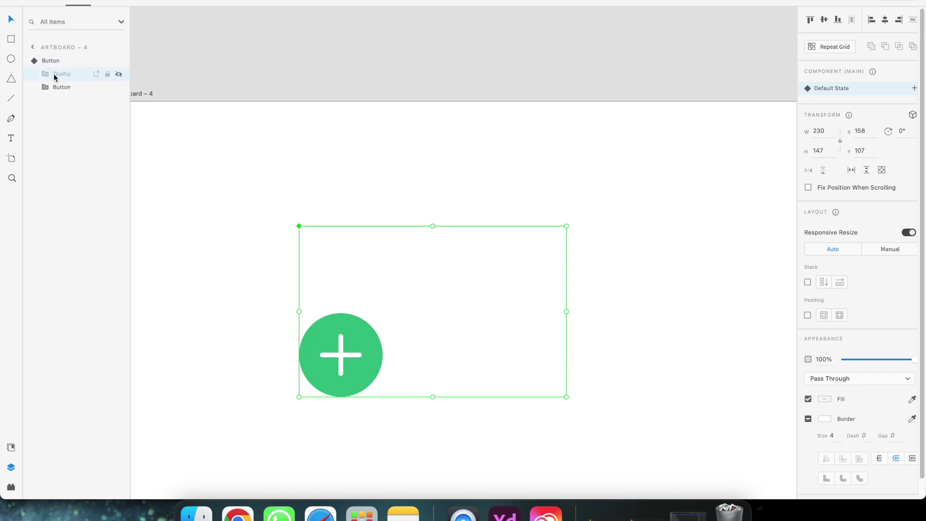
{"action": "left_click", "coordinate": [76, 88]}
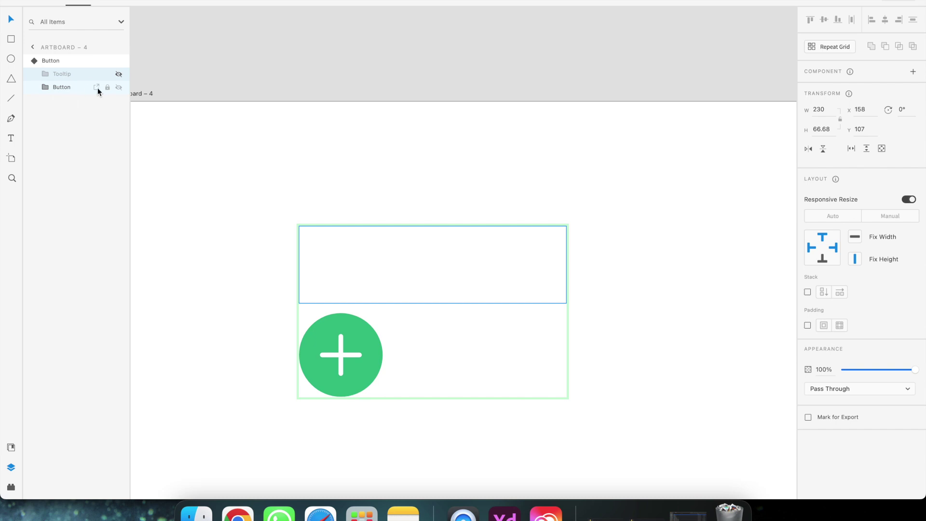
{"action": "key", "text": "Delete"}
{"action": "left_click", "coordinate": [66, 61]}
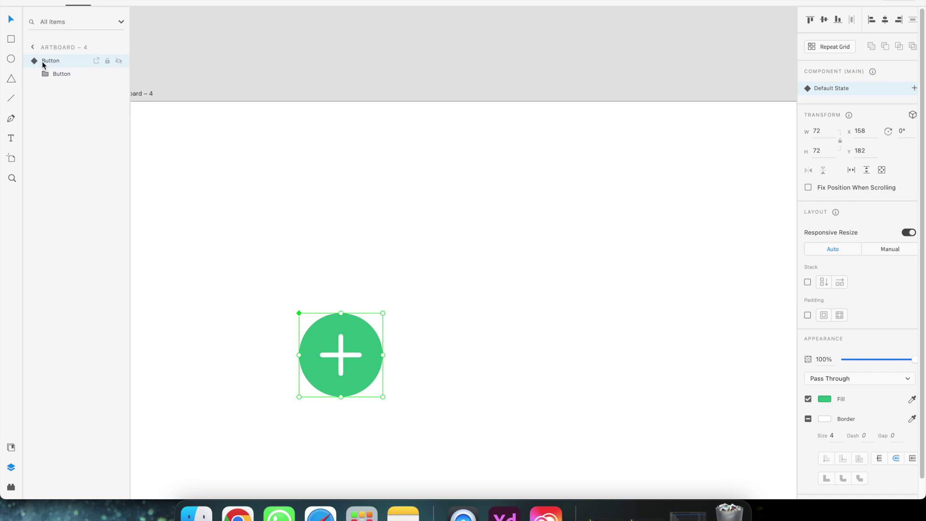
Step: Add a Hover State to the Button component
{"action": "left_click", "coordinate": [915, 88]}
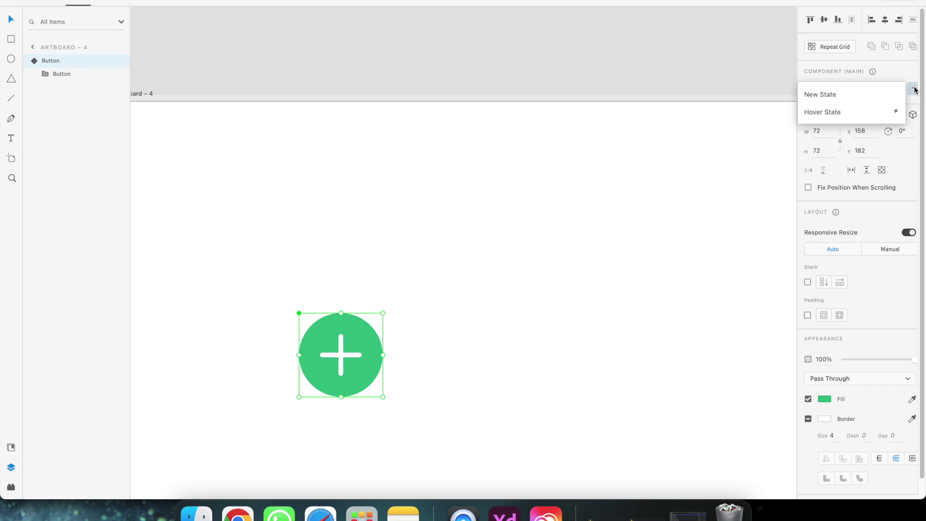
{"action": "left_click", "coordinate": [861, 112]}
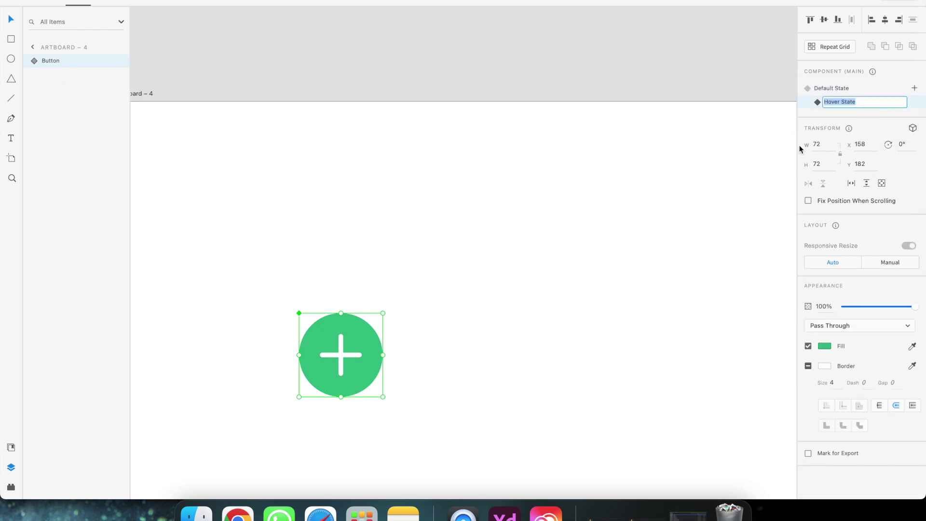
{"action": "left_click", "coordinate": [859, 112]}
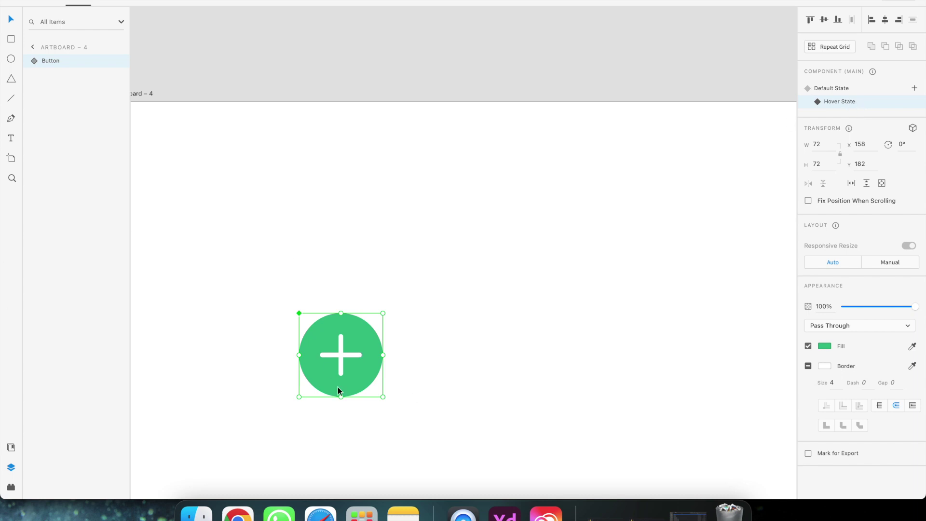
Step: Paste the tooltip into the inner Button group of the Hover State
{"action": "left_click", "coordinate": [35, 62]}
{"action": "left_click", "coordinate": [60, 74]}
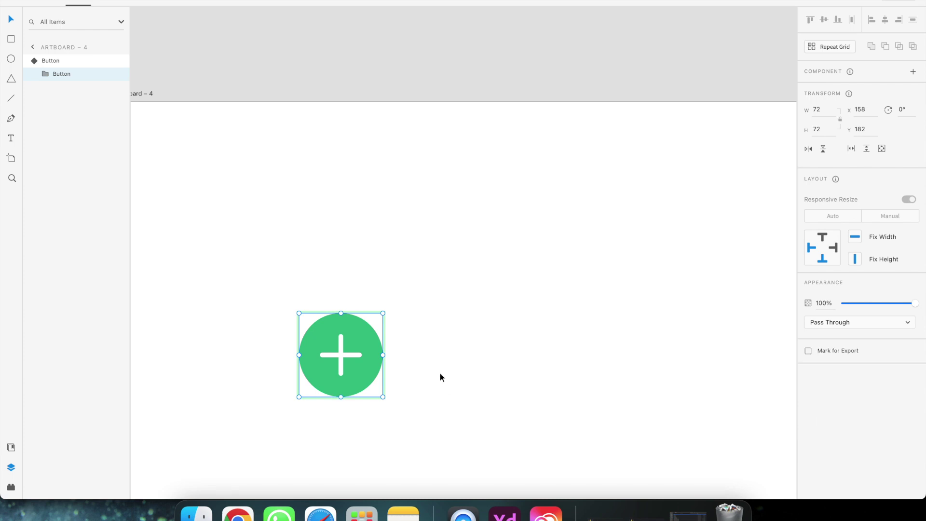
{"action": "key", "text": "super+v"}
Step: Unhide the pasted tooltip, compare Default and Hover states, then launch Desktop Preview
{"action": "left_click", "coordinate": [117, 74]}
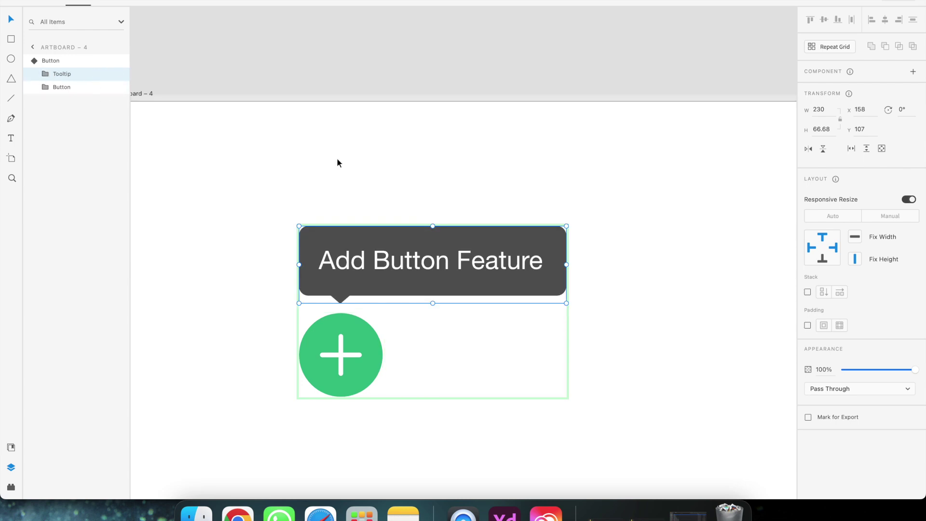
{"action": "left_click", "coordinate": [49, 61]}
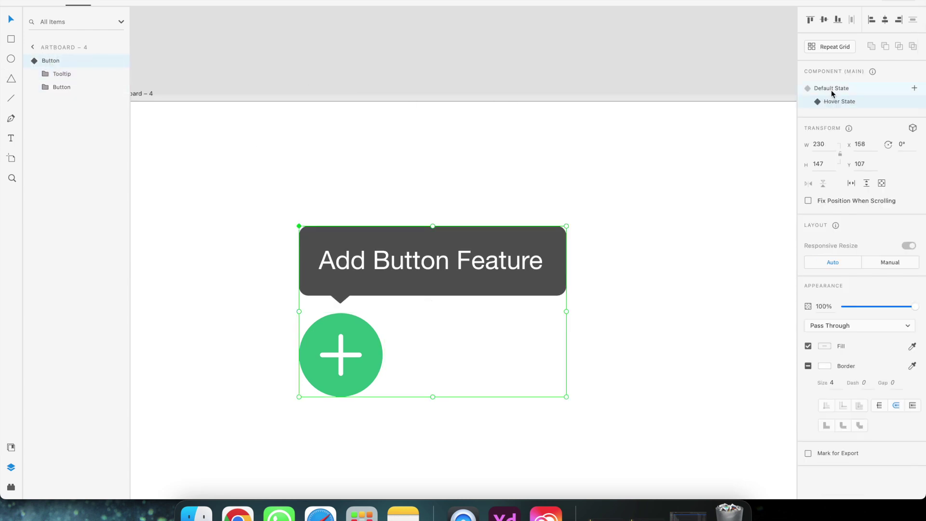
{"action": "left_click", "coordinate": [831, 89]}
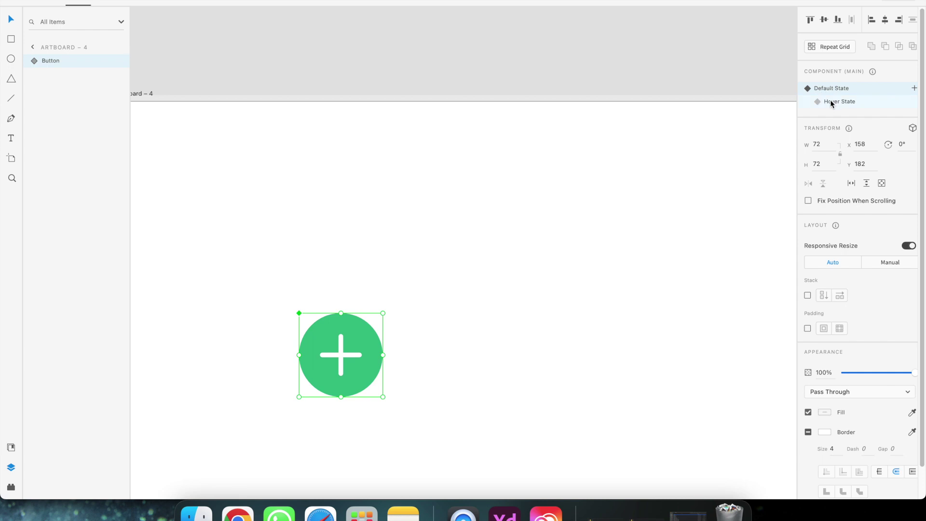
{"action": "left_click", "coordinate": [830, 100]}
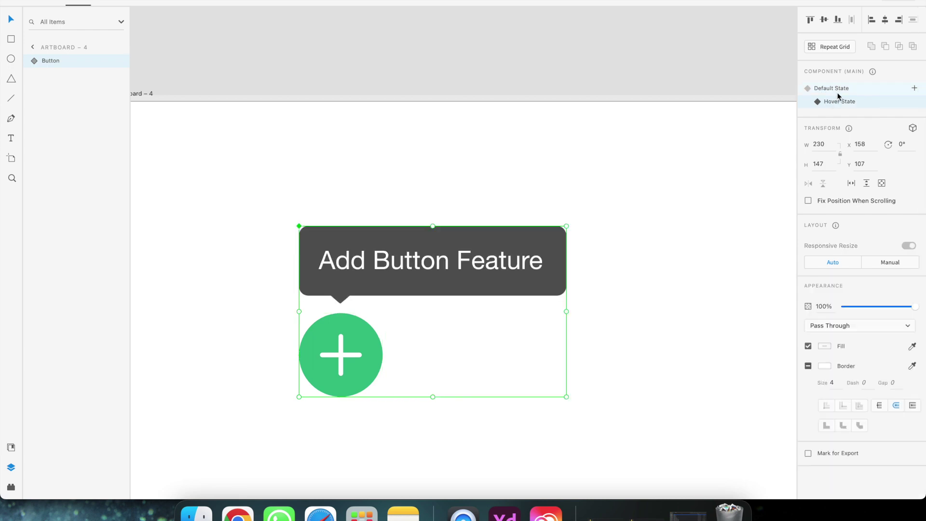
{"action": "left_click", "coordinate": [838, 89]}
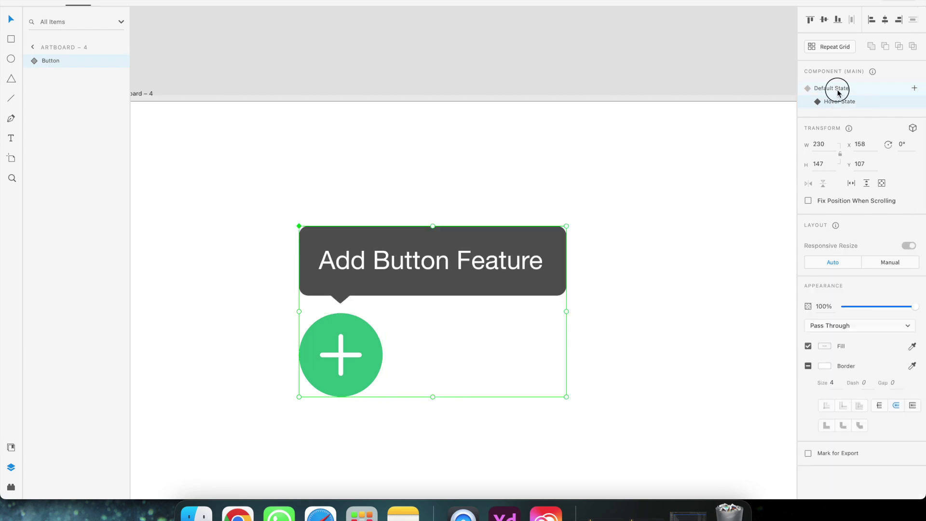
{"action": "left_click", "coordinate": [872, 1]}
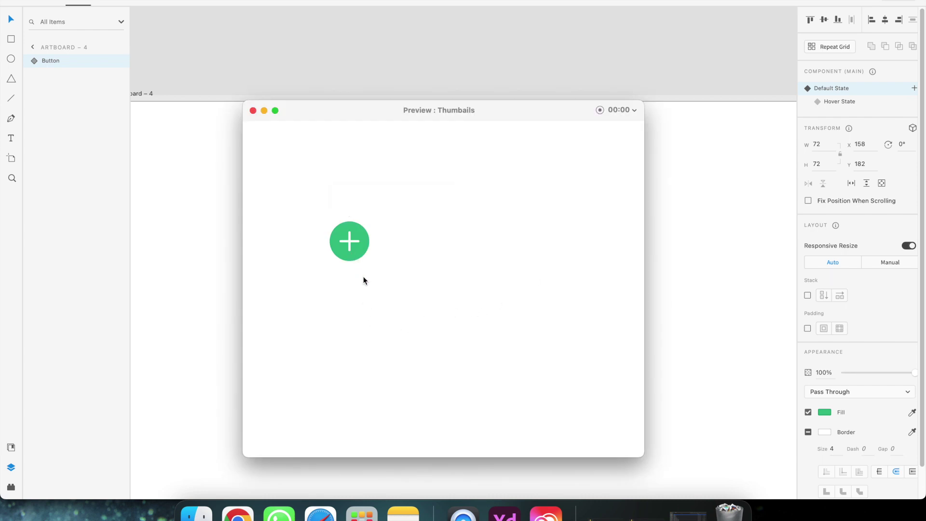
Step: Hover over the green plus button in Preview to reveal the Add Button Feature tooltip
{"action": "mouse_move", "coordinate": [354, 251]}
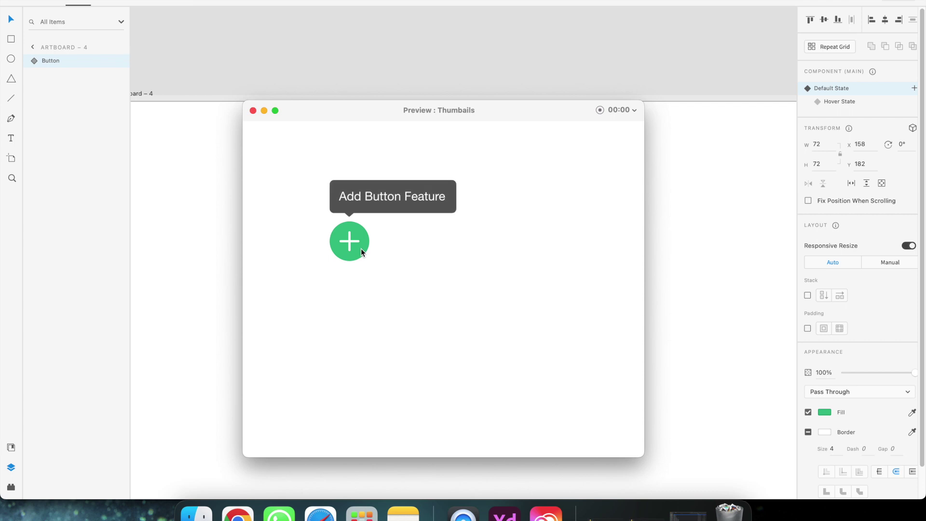